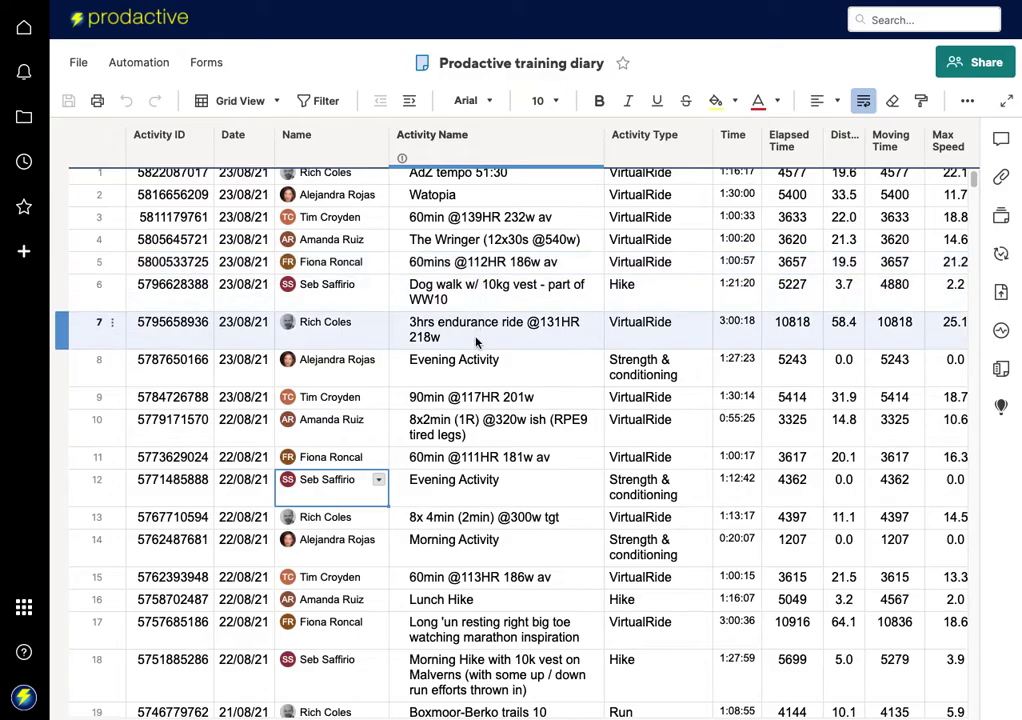
Look through the training diary's rows and columns, including the activity, distance, speed and Today? columns and the contact names
scroll(477, 290, "down", 8)
scroll(477, 342, "up", 5)
scroll(477, 342, "right", 3)
scroll(477, 342, "up", 1)
scroll(477, 342, "left", 4)
scroll(476, 342, "left", 3)
scroll(470, 306, "right", 5)
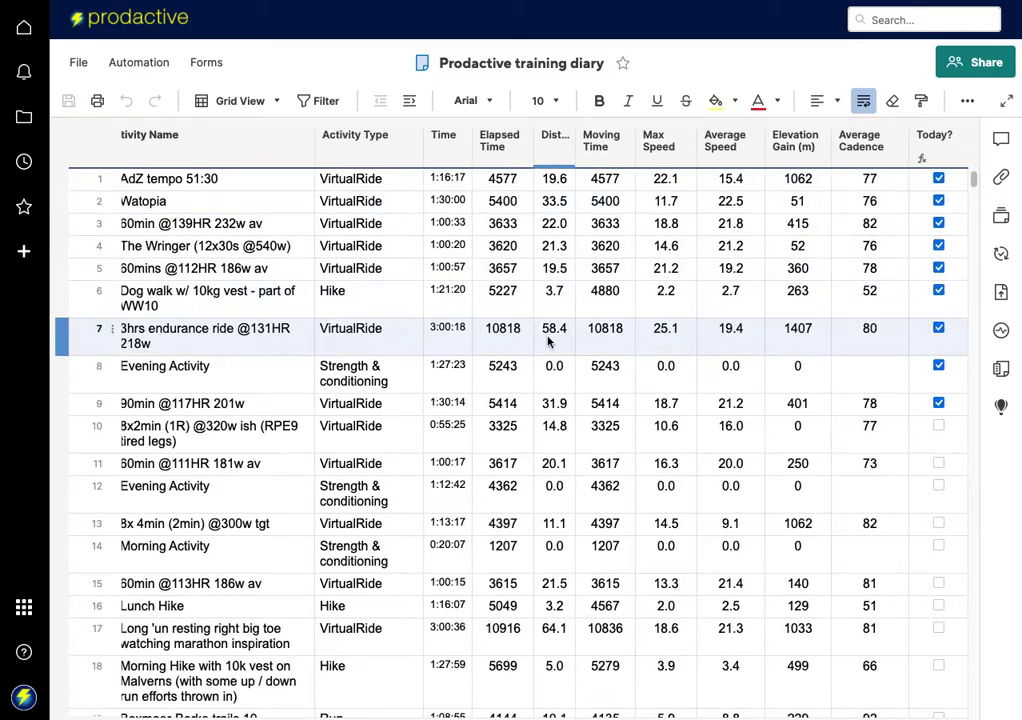
scroll(547, 340, "left", 5)
scroll(547, 341, "left", 1)
mouse_move(239, 222)
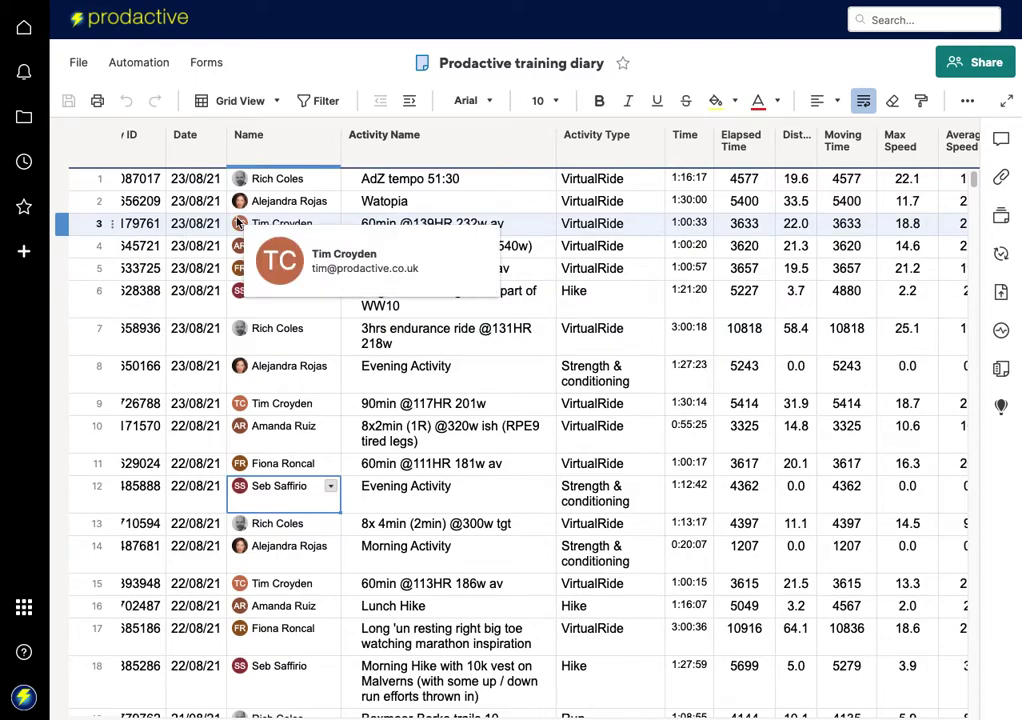
Switch to Data Shuttle and create a new workflow of the type Offload Grid Data
left_click(23, 612)
left_click(299, 550)
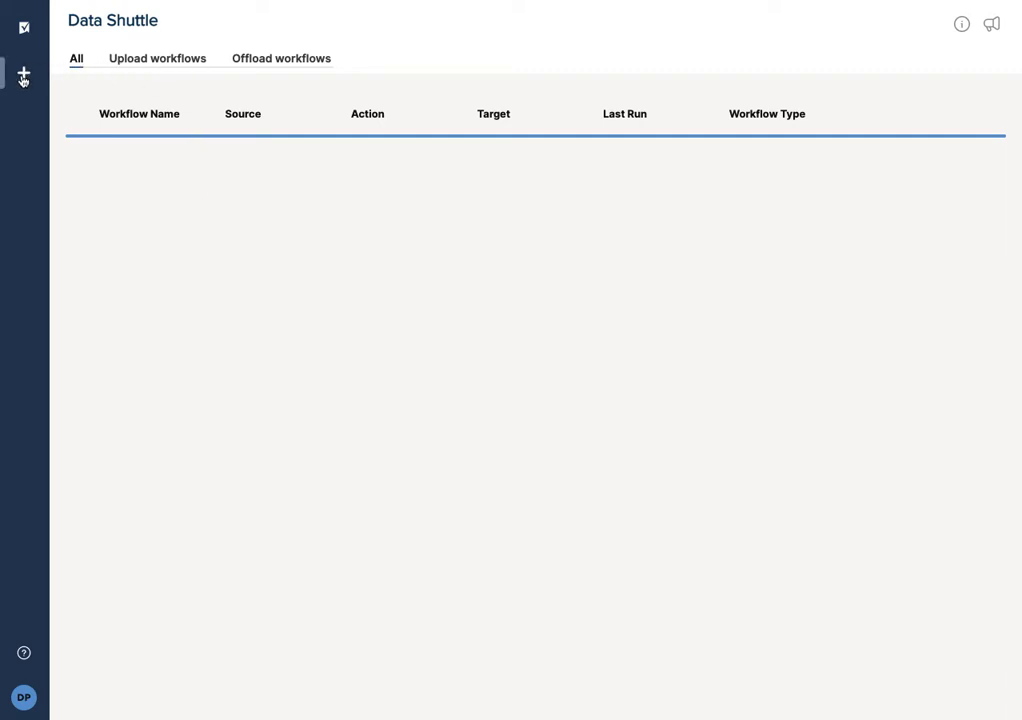
left_click(23, 76)
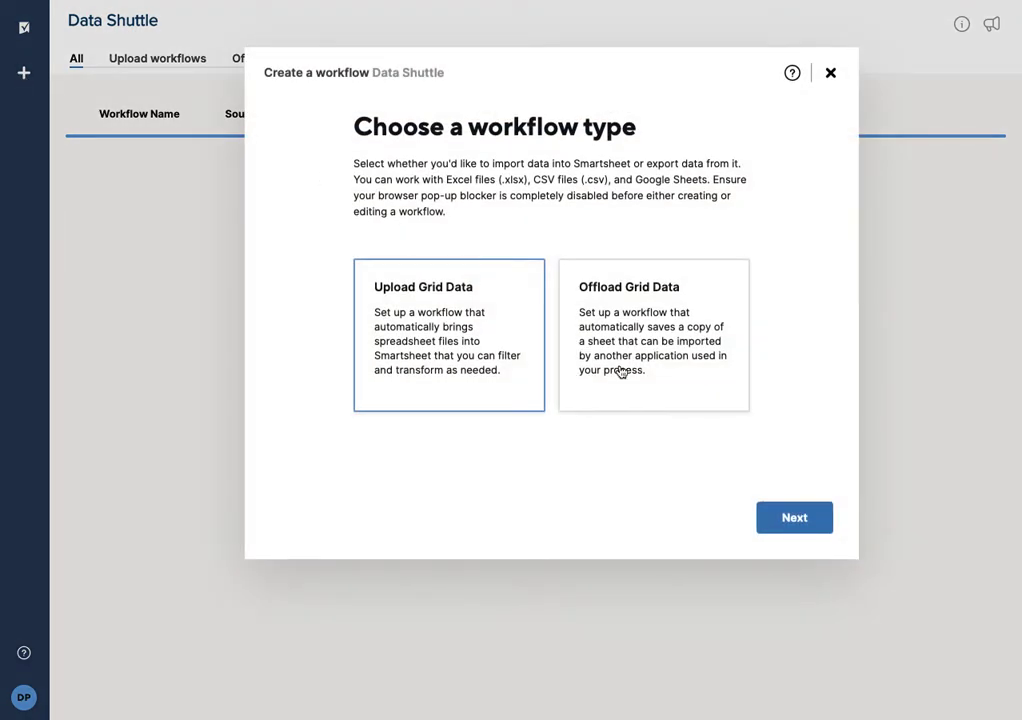
left_click(620, 357)
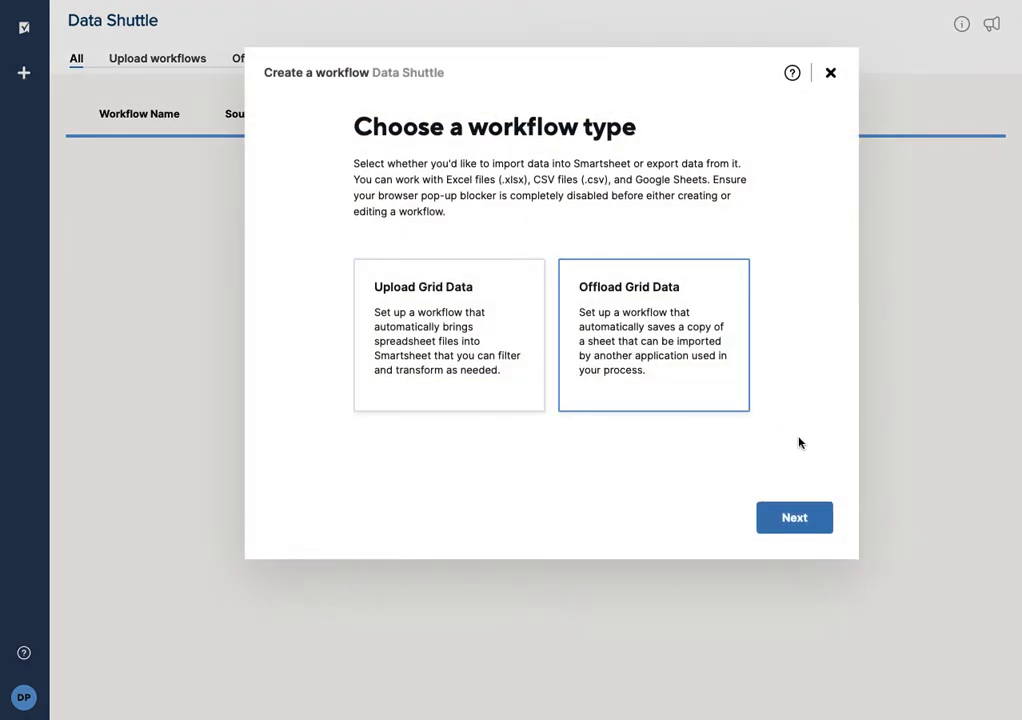
left_click(781, 528)
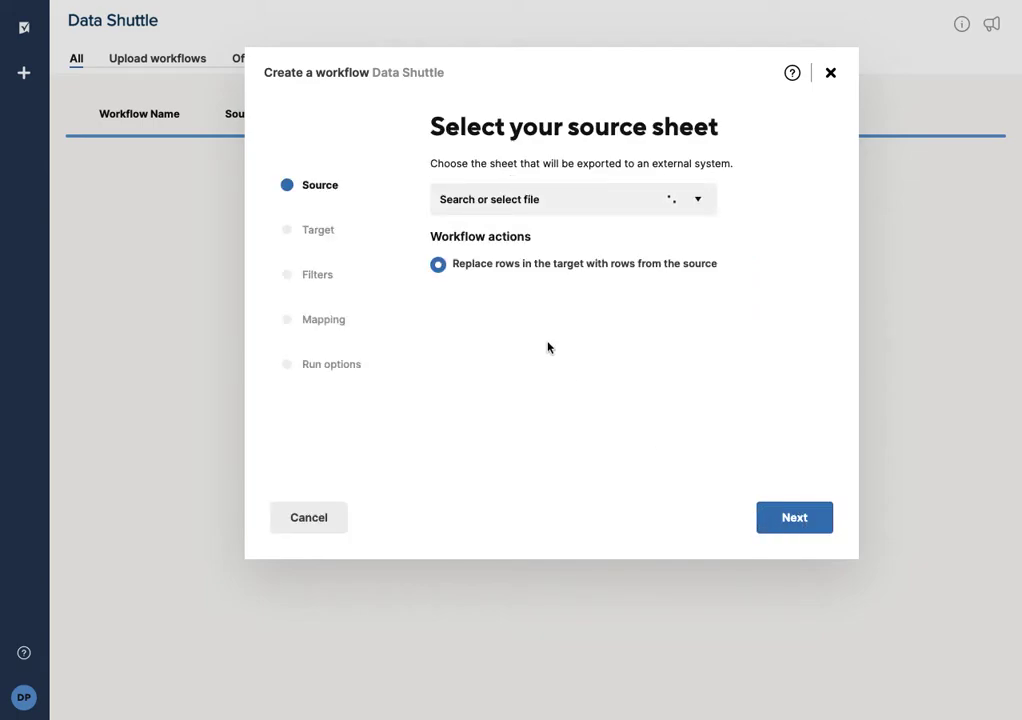
Choose the Prodactive training diary sheet as the workflow's source and continue to the target settings
left_click(584, 201)
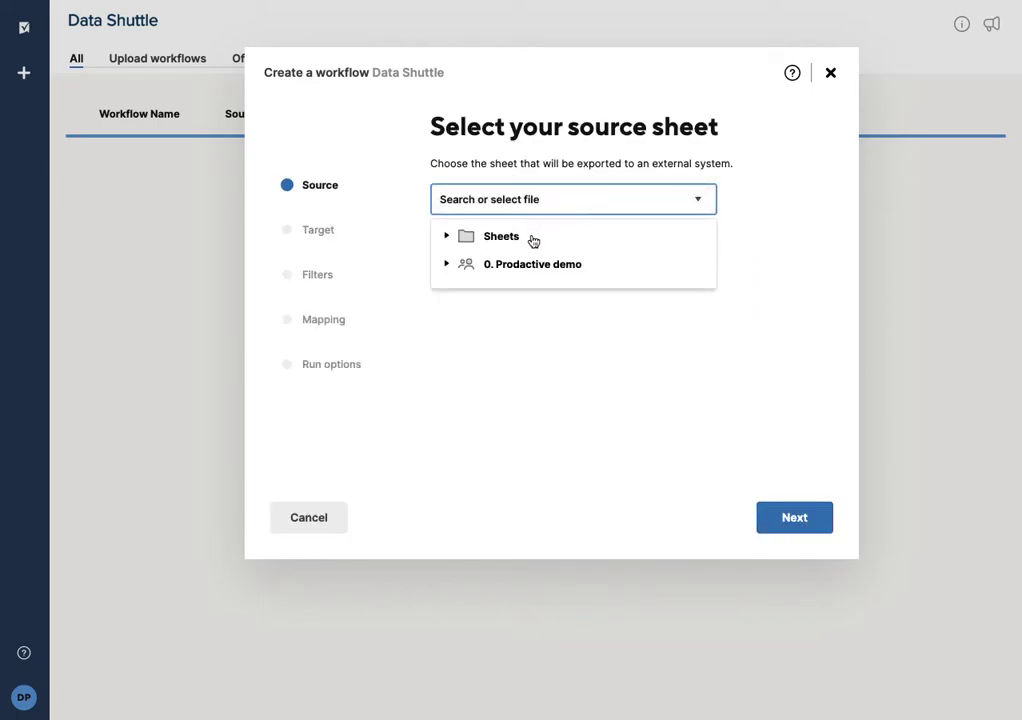
left_click(446, 236)
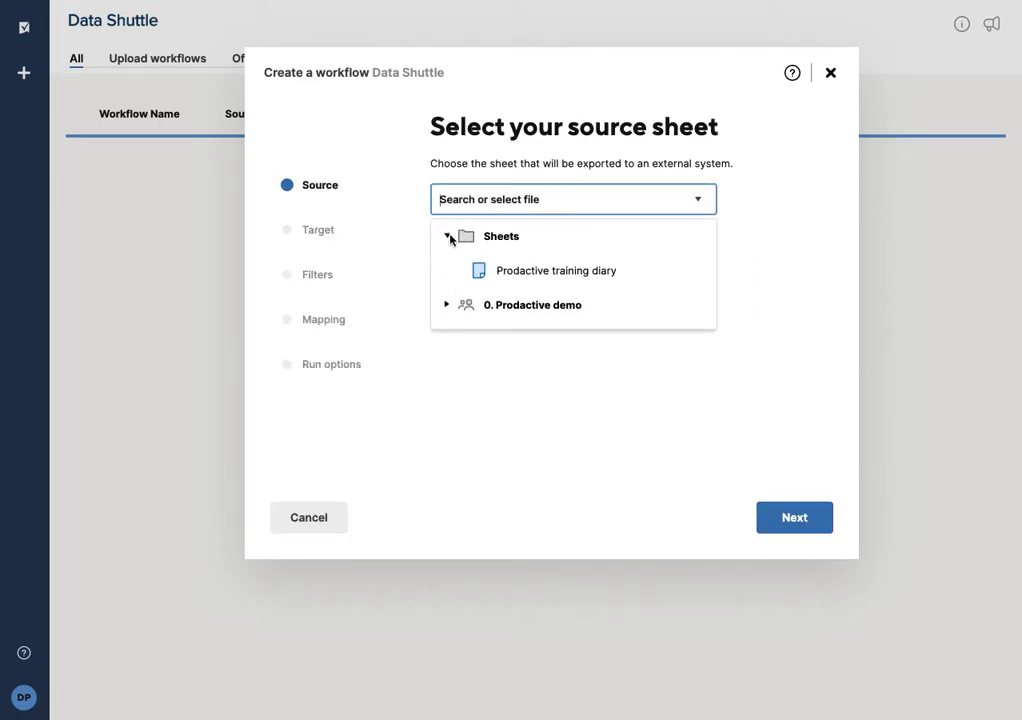
left_click(551, 272)
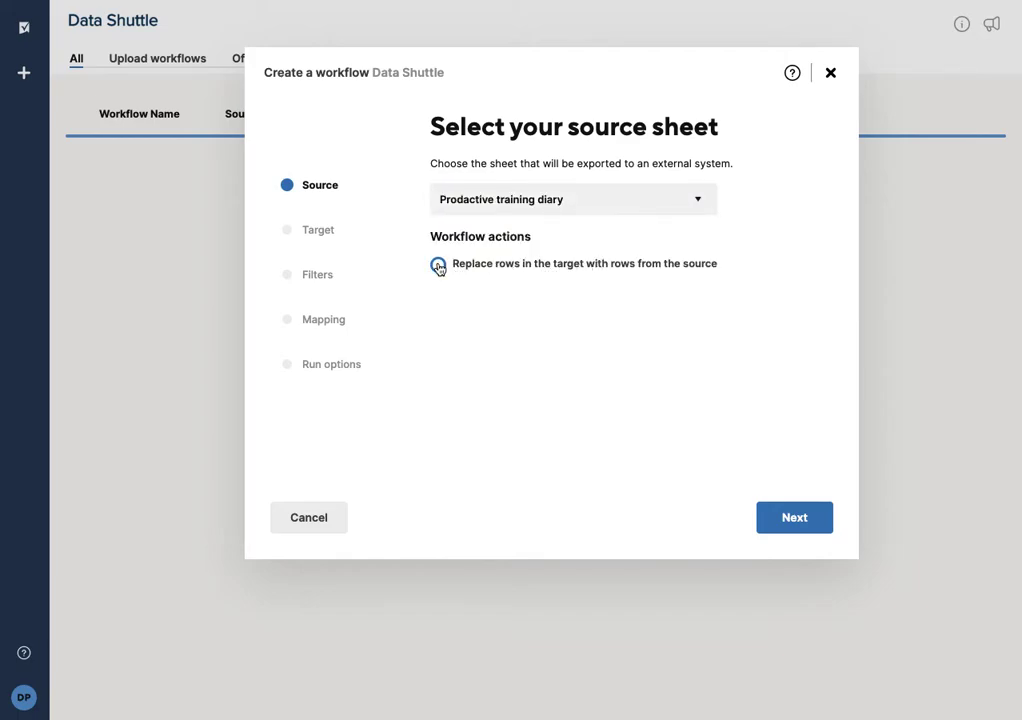
left_click(768, 520)
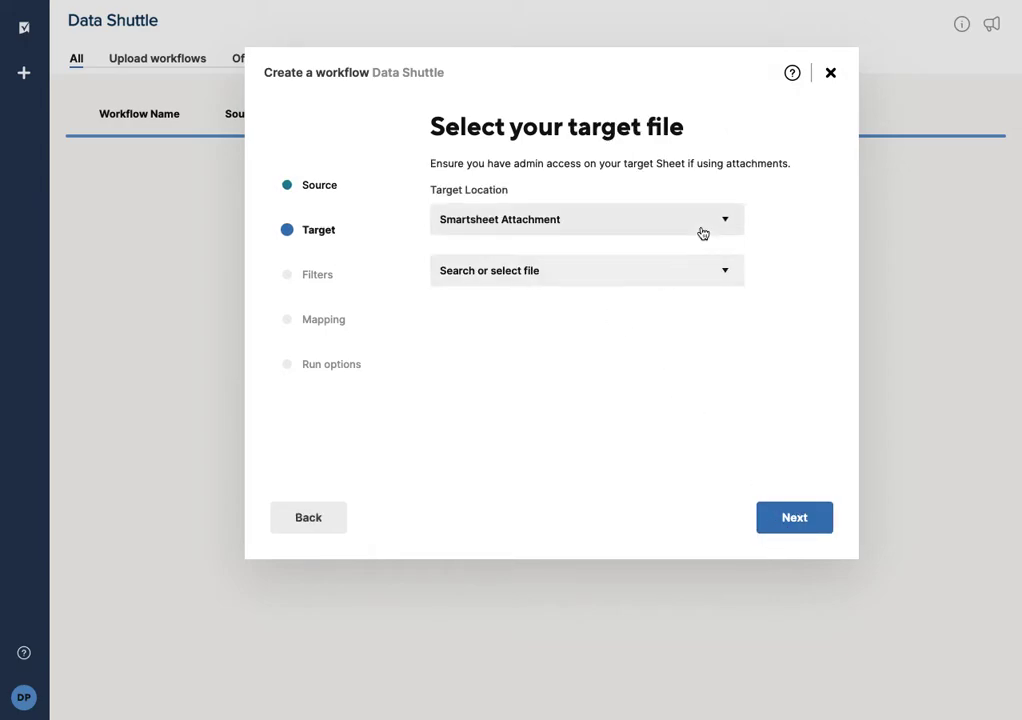
Set the target location to GoogleDrive and sign in with the company Google account
left_click(703, 231)
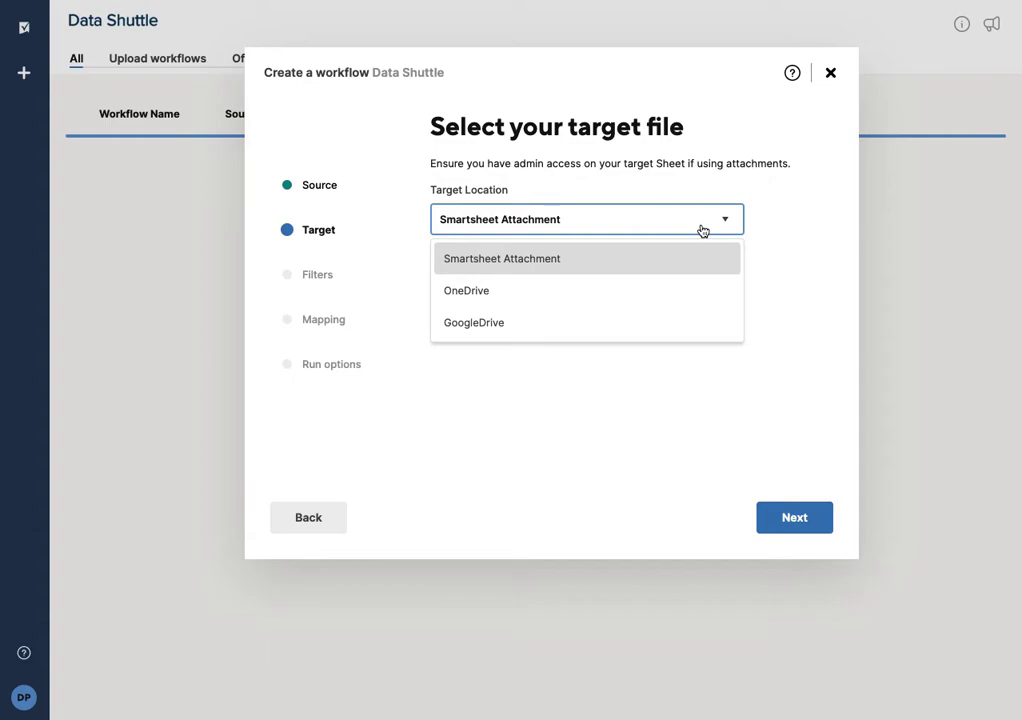
left_click(493, 332)
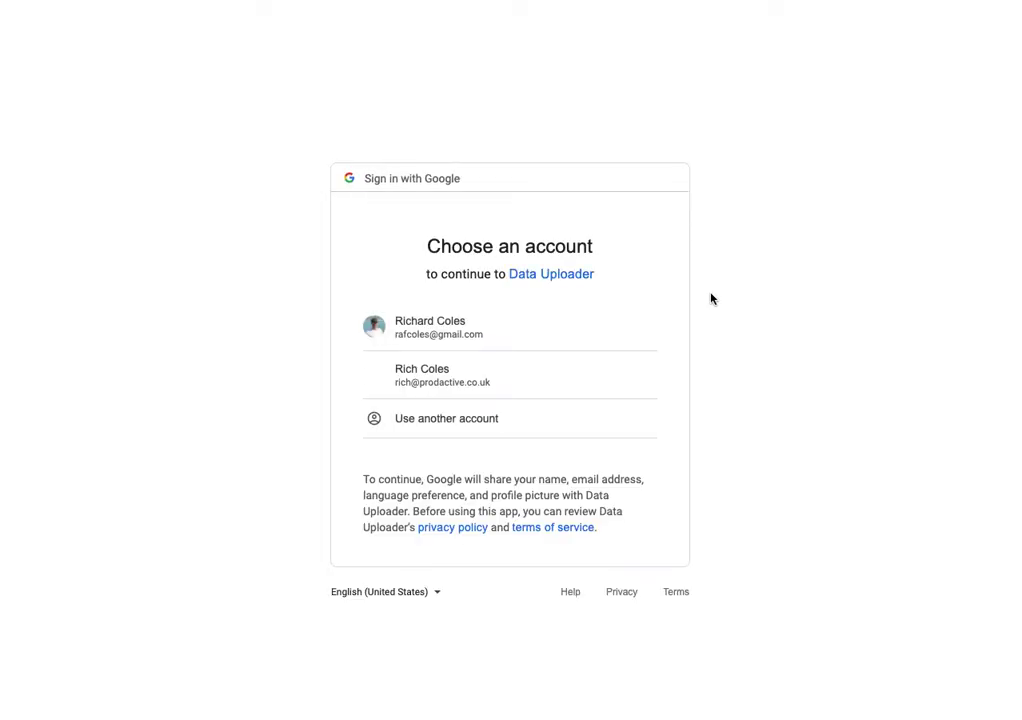
left_click(439, 390)
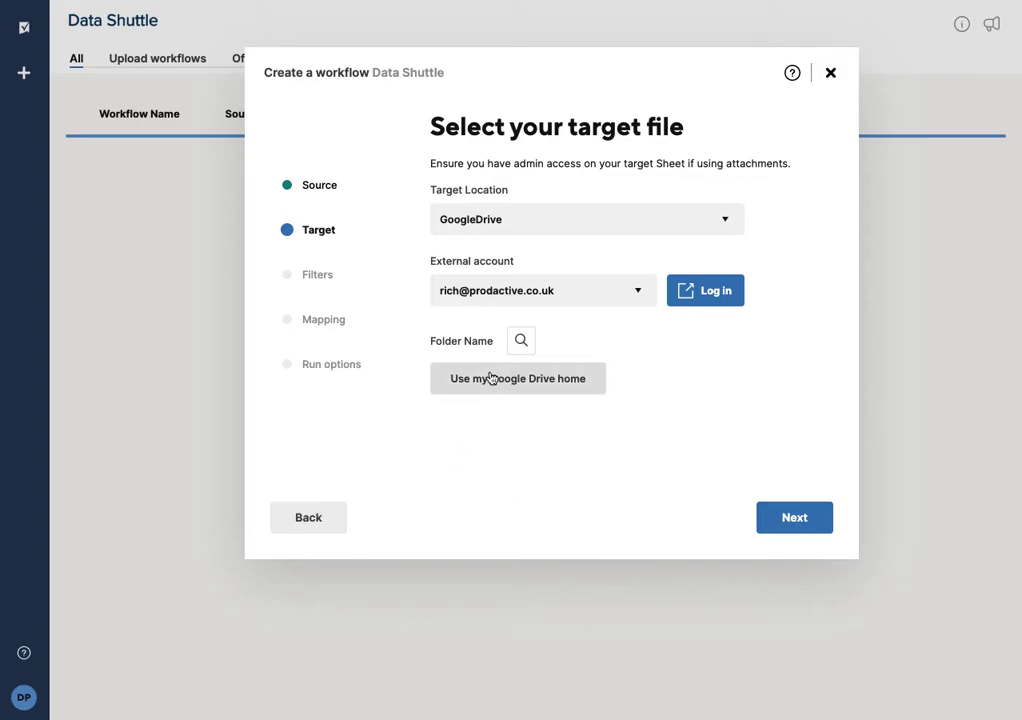
Choose the Smartsheet folder in Google Drive as the destination for the exported file
left_click(511, 389)
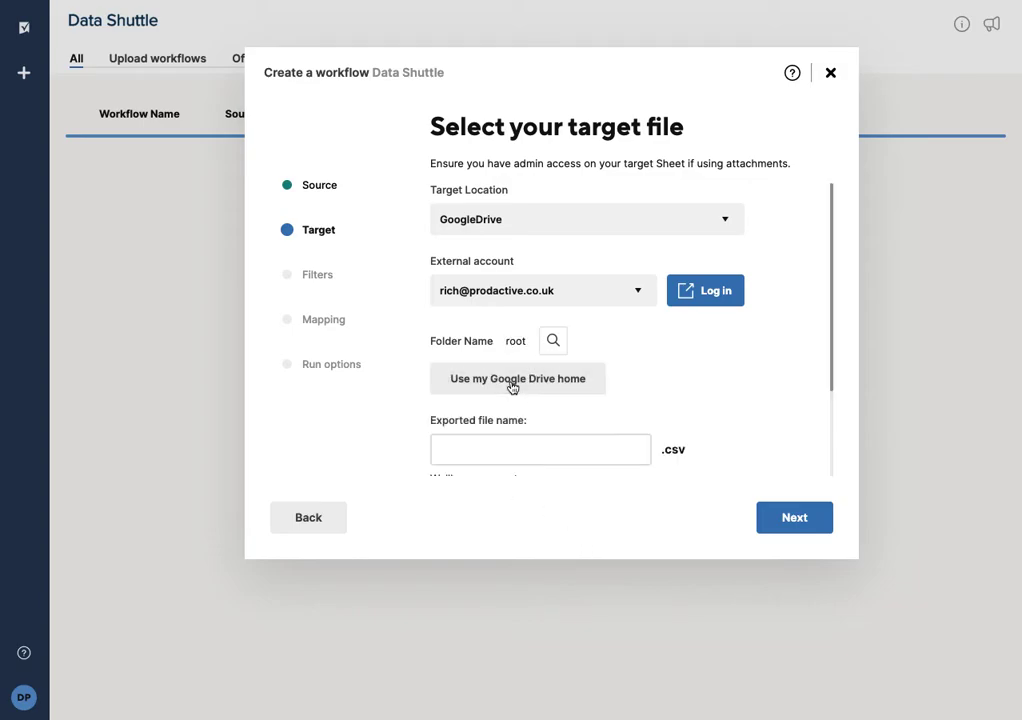
left_click(554, 340)
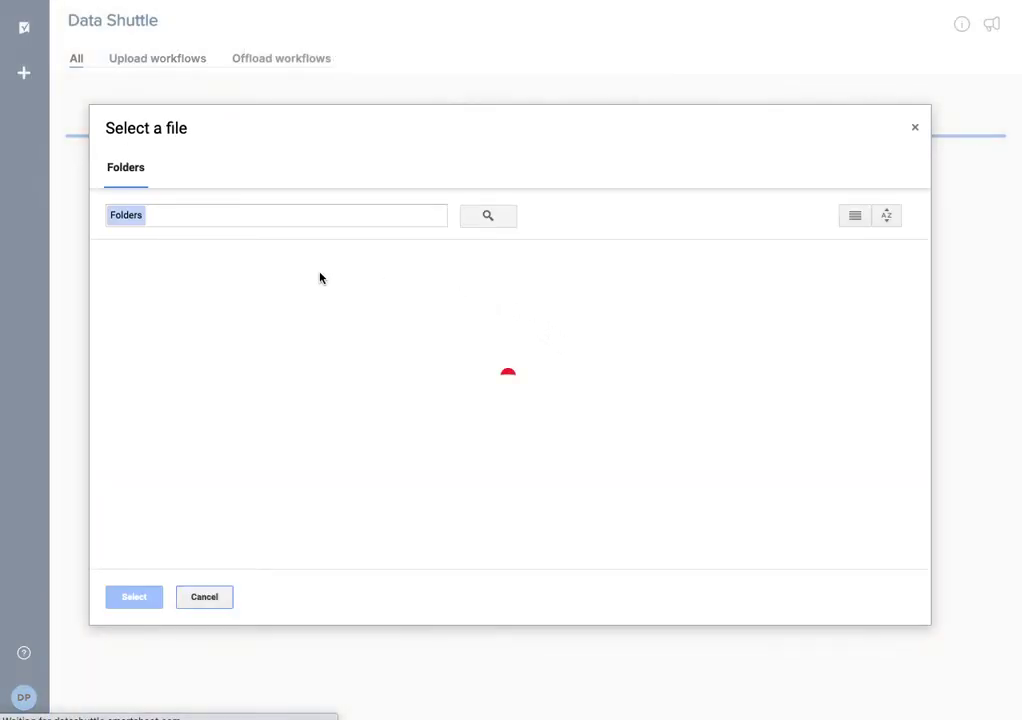
left_click(180, 309)
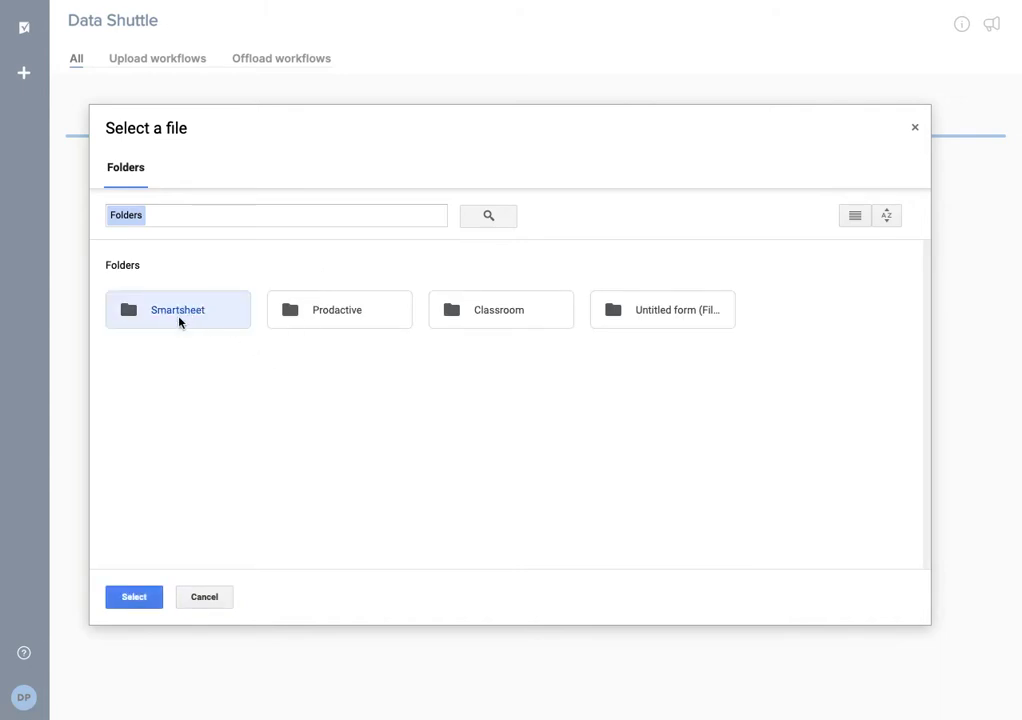
left_click(133, 597)
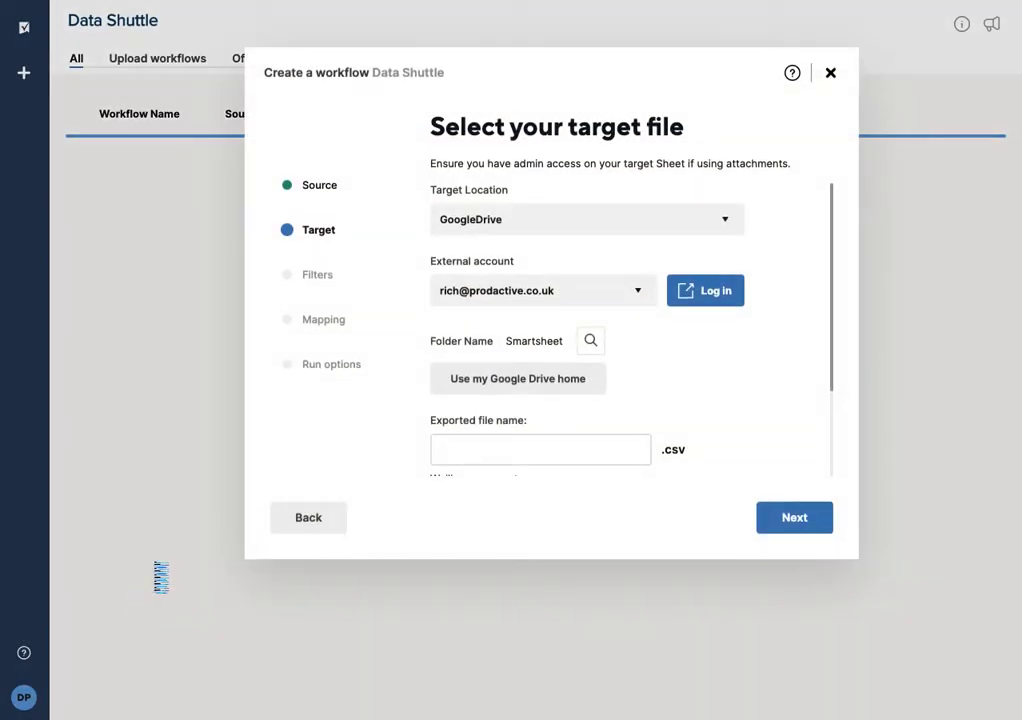
Name the exported file "Demo download", keep CSV with headers as its format, and continue to the filters
left_click(484, 441)
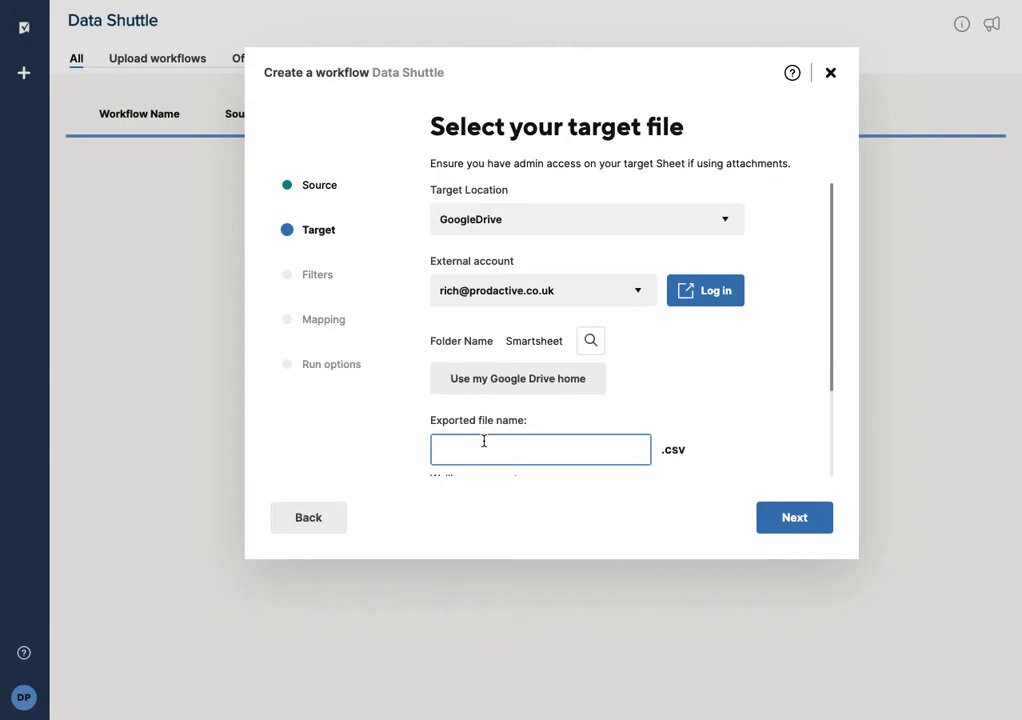
type("Demo download")
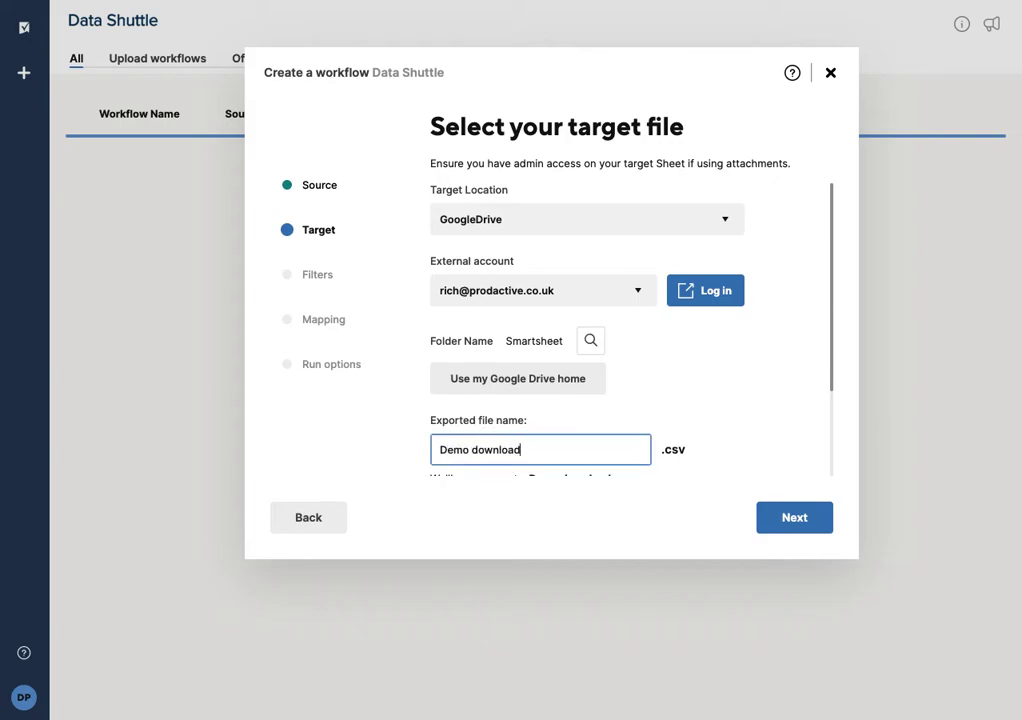
scroll(639, 411, "down", 2)
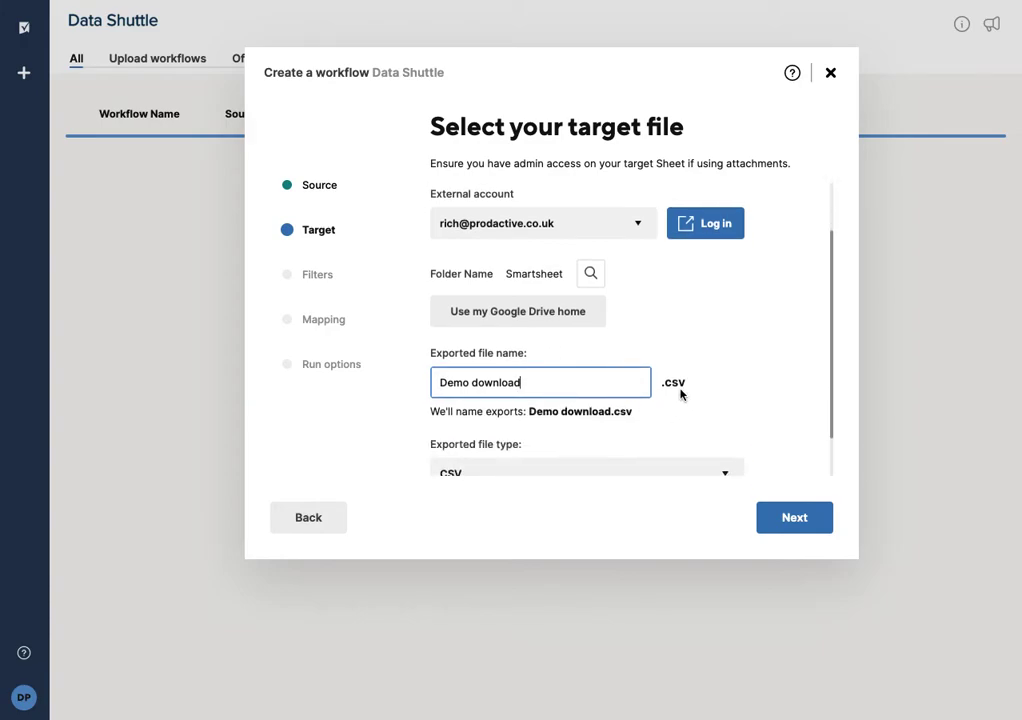
scroll(660, 394, "down", 1)
left_click(683, 436)
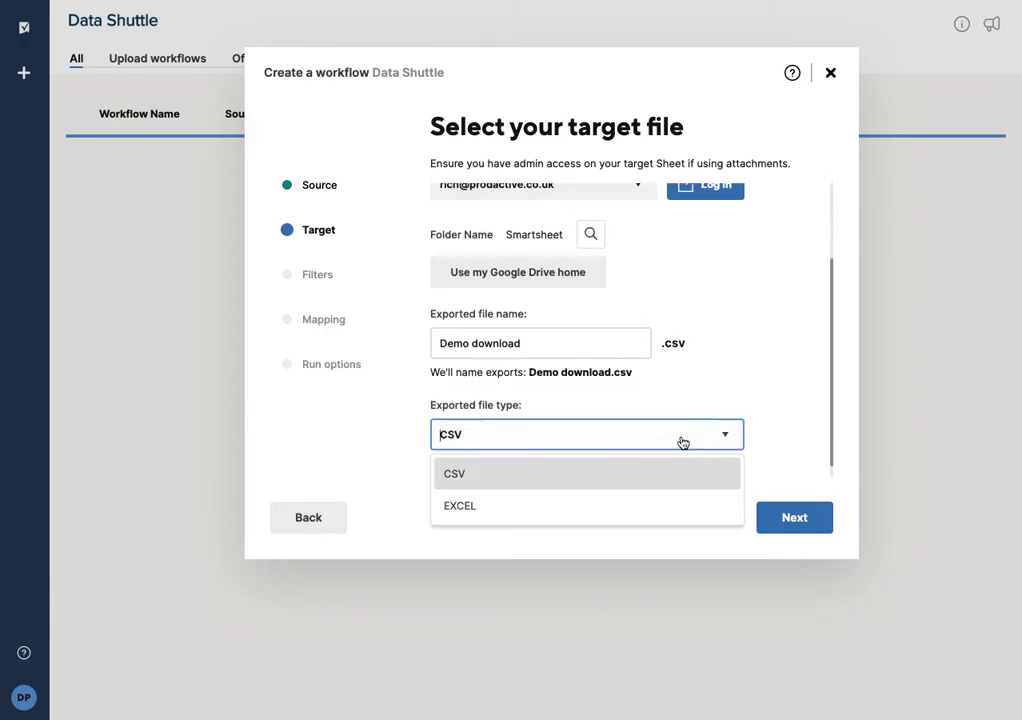
left_click(778, 434)
scroll(708, 403, "down", 1)
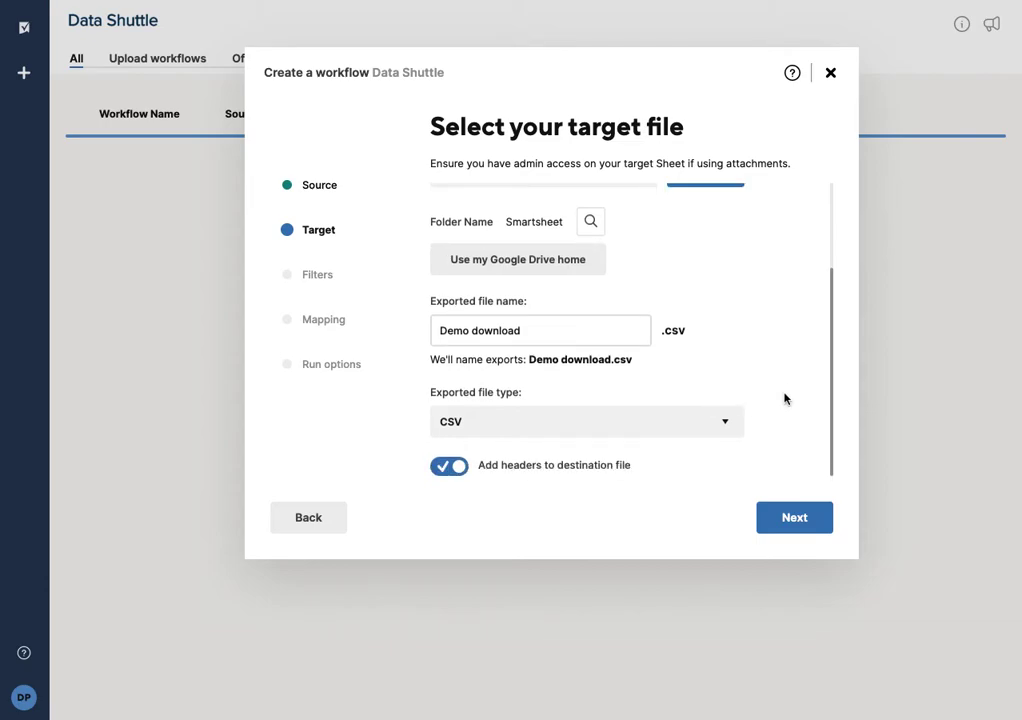
left_click(792, 519)
Add a filter that exports only rows where Today? equals true, and continue to the column mapping
left_click(546, 251)
left_click(476, 310)
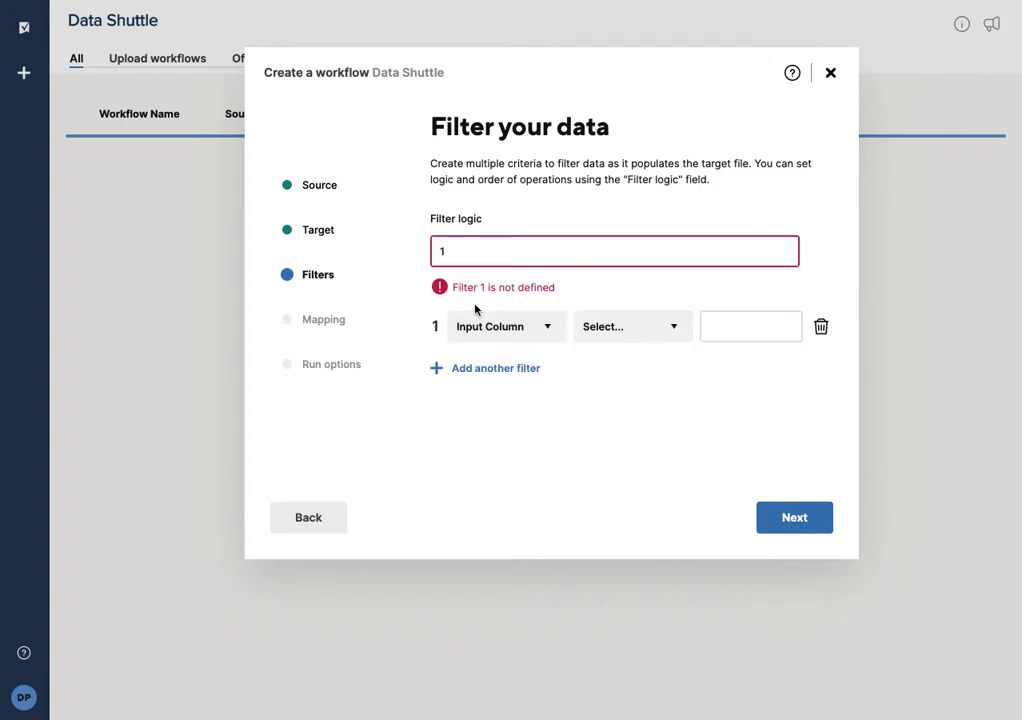
left_click(485, 333)
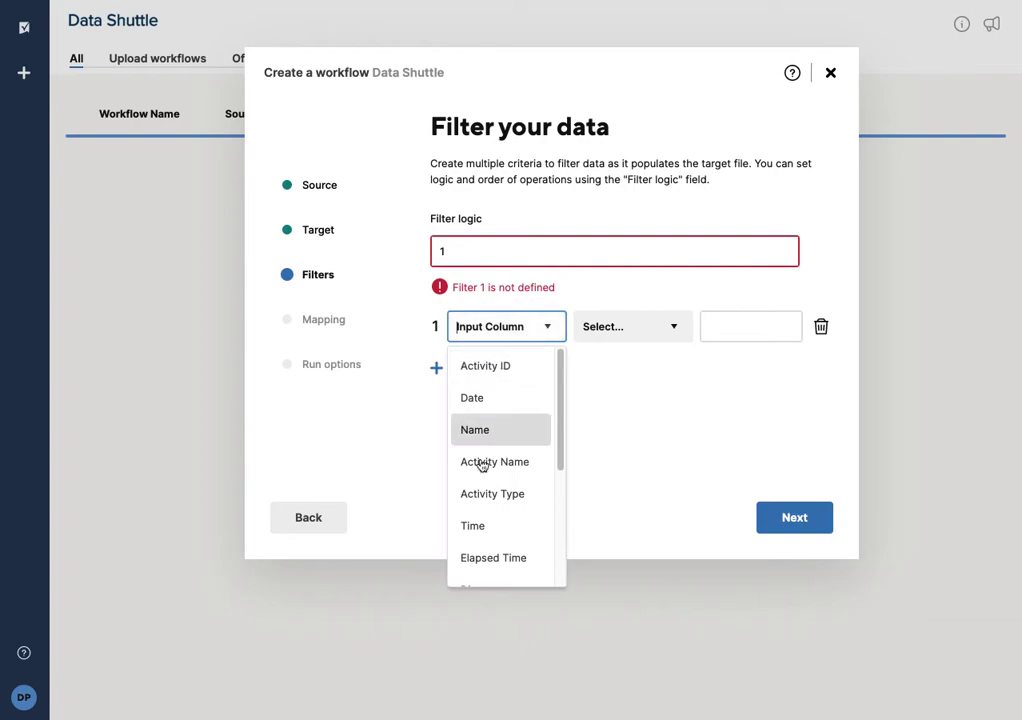
scroll(470, 465, "down", 5)
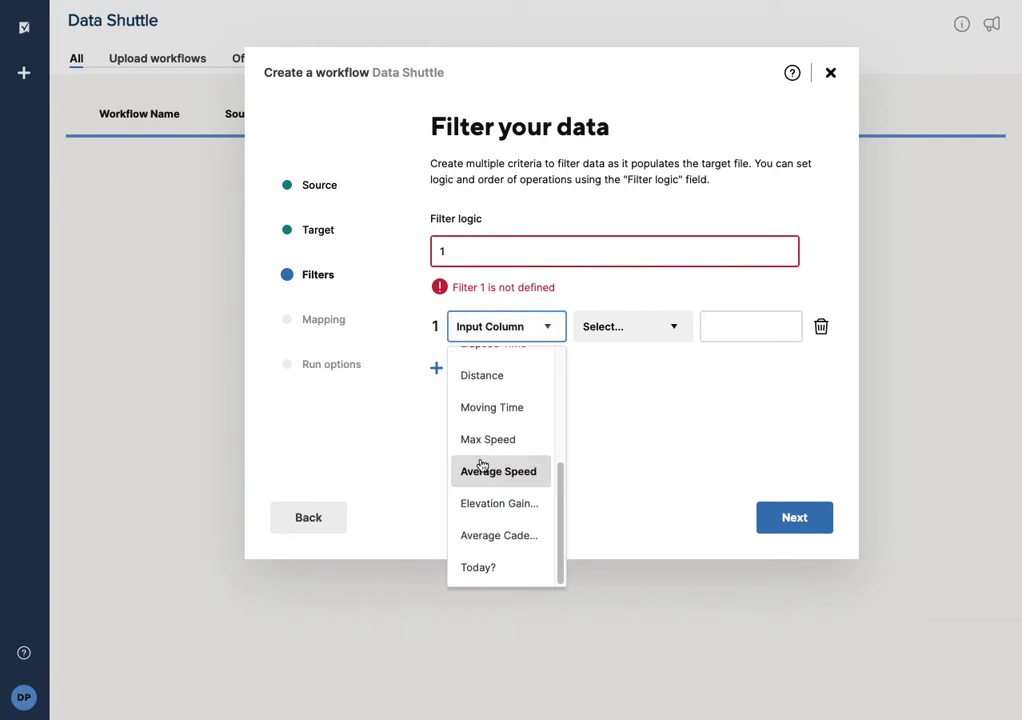
left_click(476, 568)
left_click(640, 327)
left_click(630, 370)
left_click(746, 327)
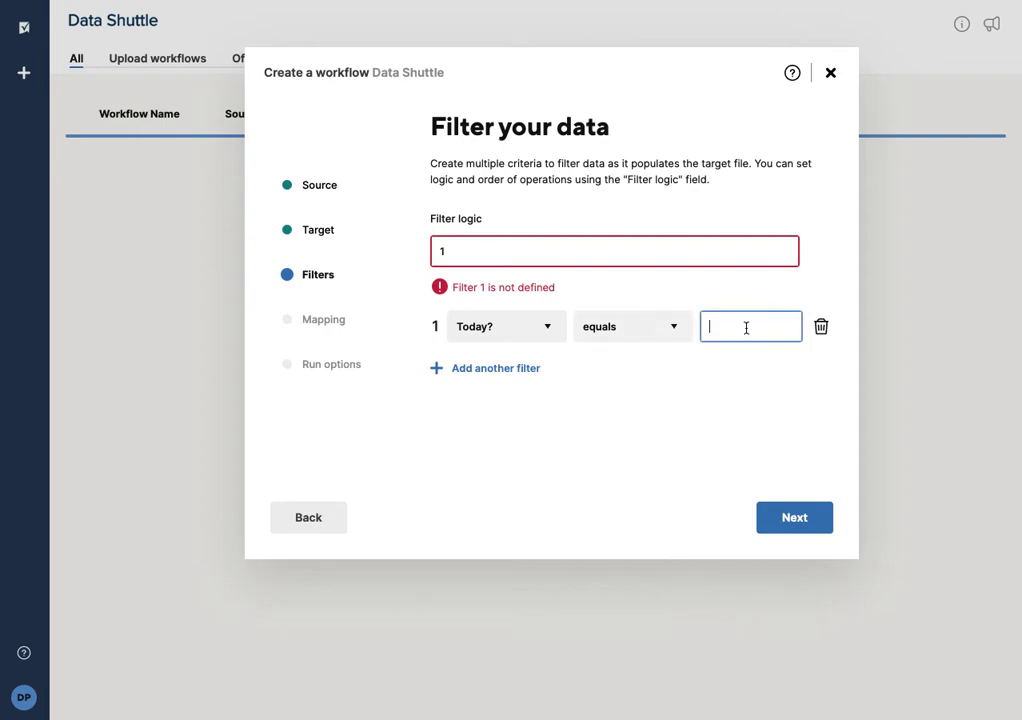
type("true")
left_click(794, 526)
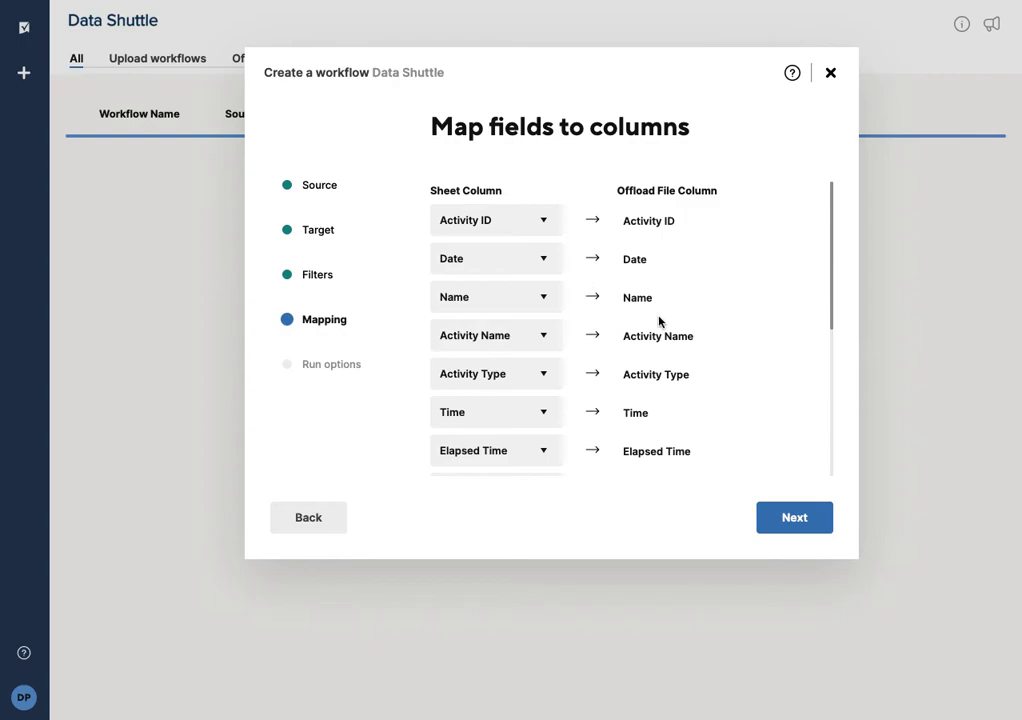
Remove the Average Cadence, Elevation Gain (m), Average Speed, Max Speed and Moving Time mappings, and continue to the run options
scroll(649, 341, "down", 5)
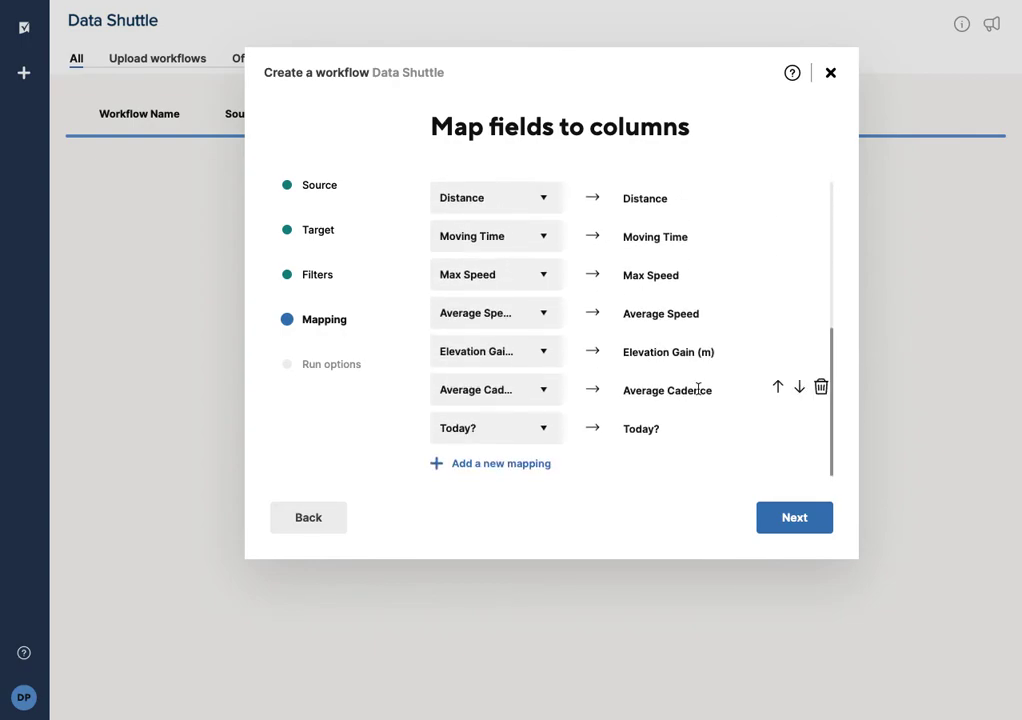
left_click(821, 388)
left_click(821, 388)
left_click(821, 388)
left_click(821, 388)
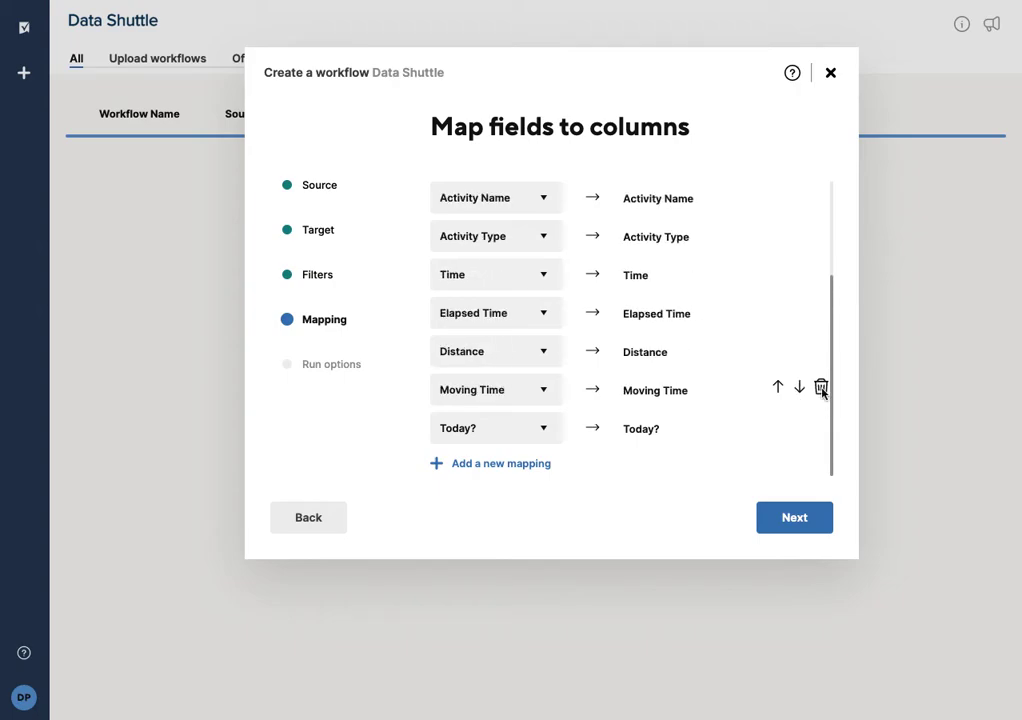
left_click(821, 388)
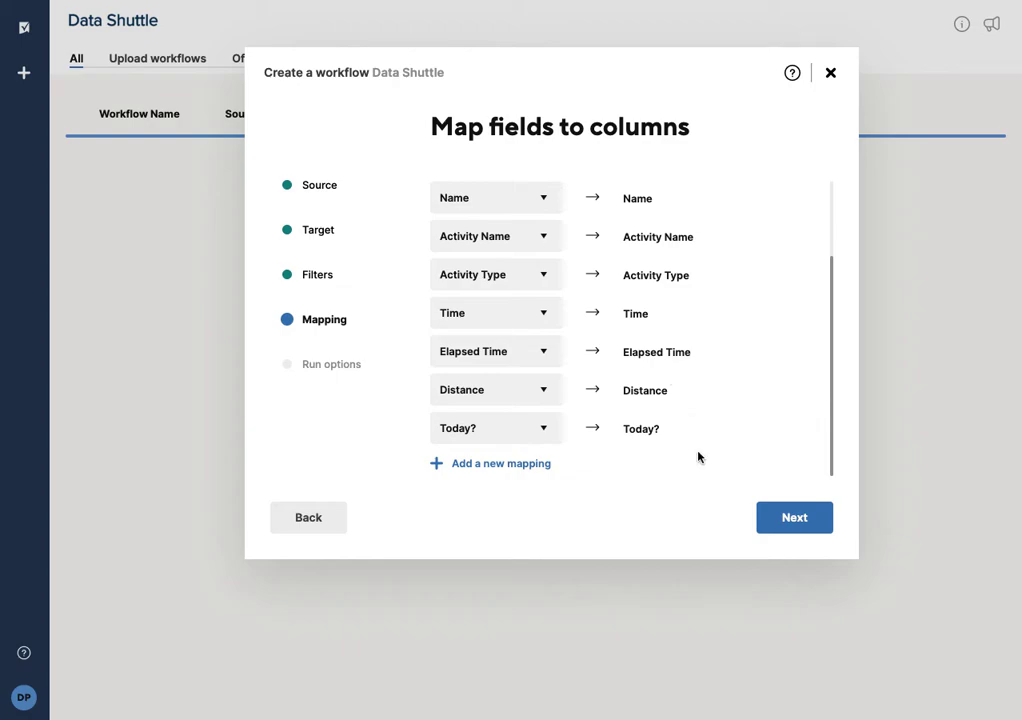
left_click(795, 525)
Enable running on a schedule and select Monday, Tuesday, Wednesday, Thursday and Friday as the run days
left_click(451, 212)
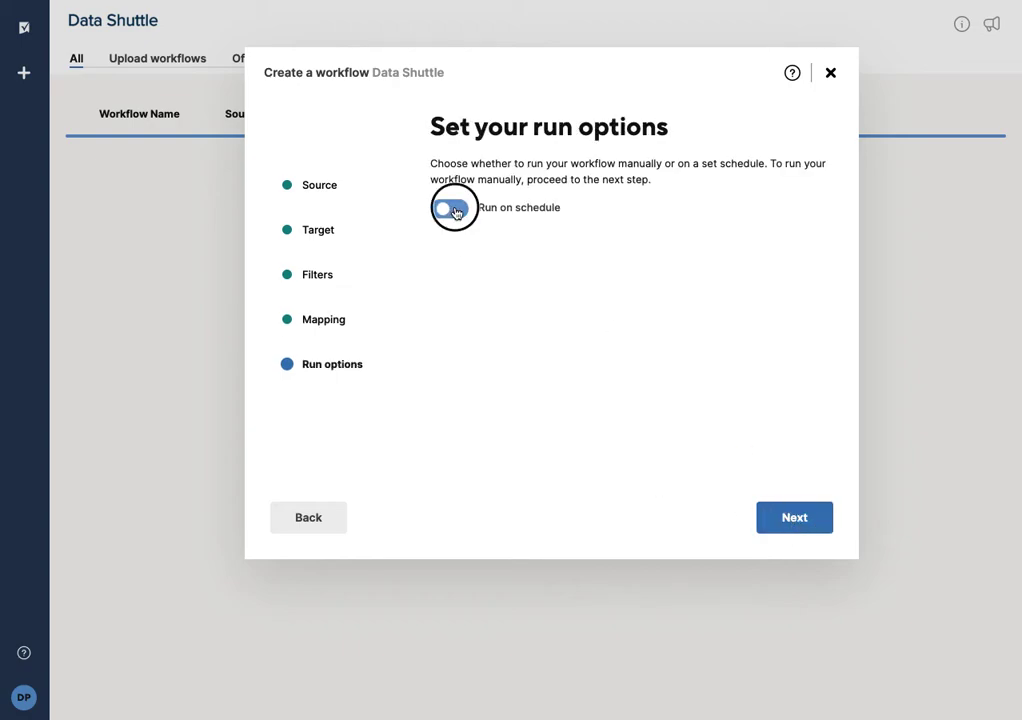
left_click(507, 285)
left_click(465, 320)
left_click(458, 352)
left_click(456, 381)
left_click(456, 415)
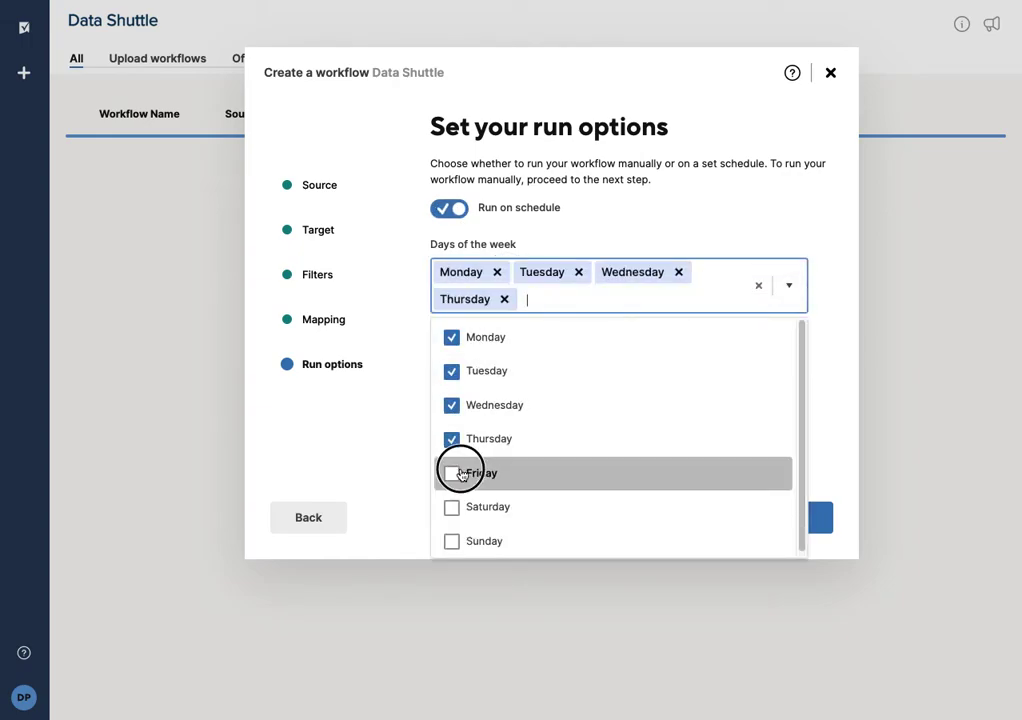
left_click(460, 474)
left_click(458, 508)
left_click(458, 508)
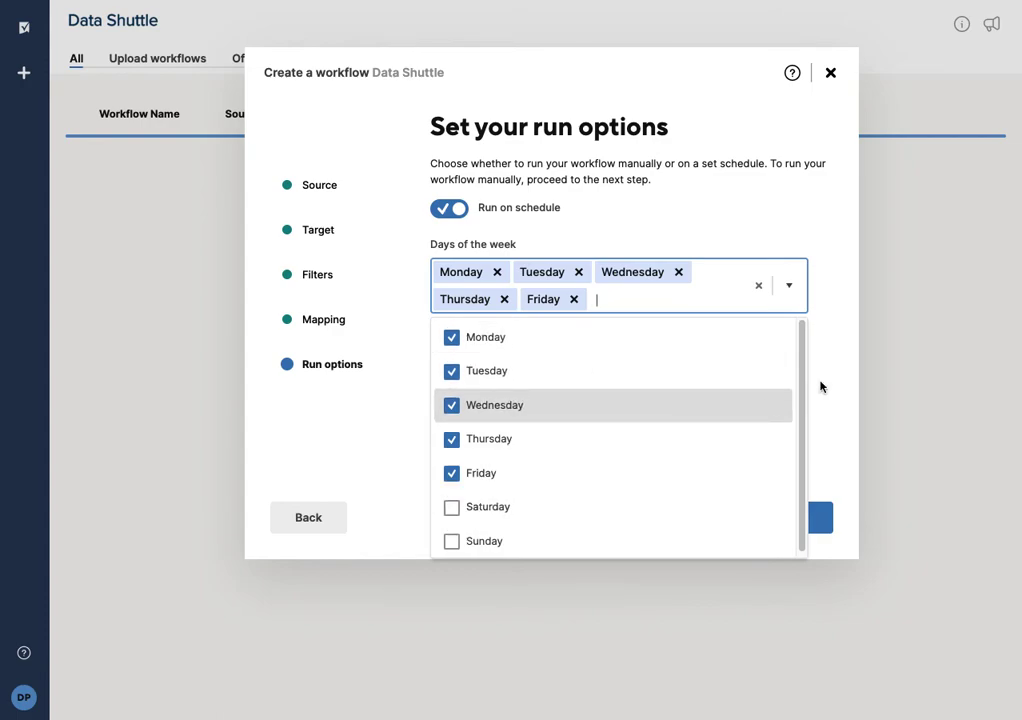
left_click(826, 406)
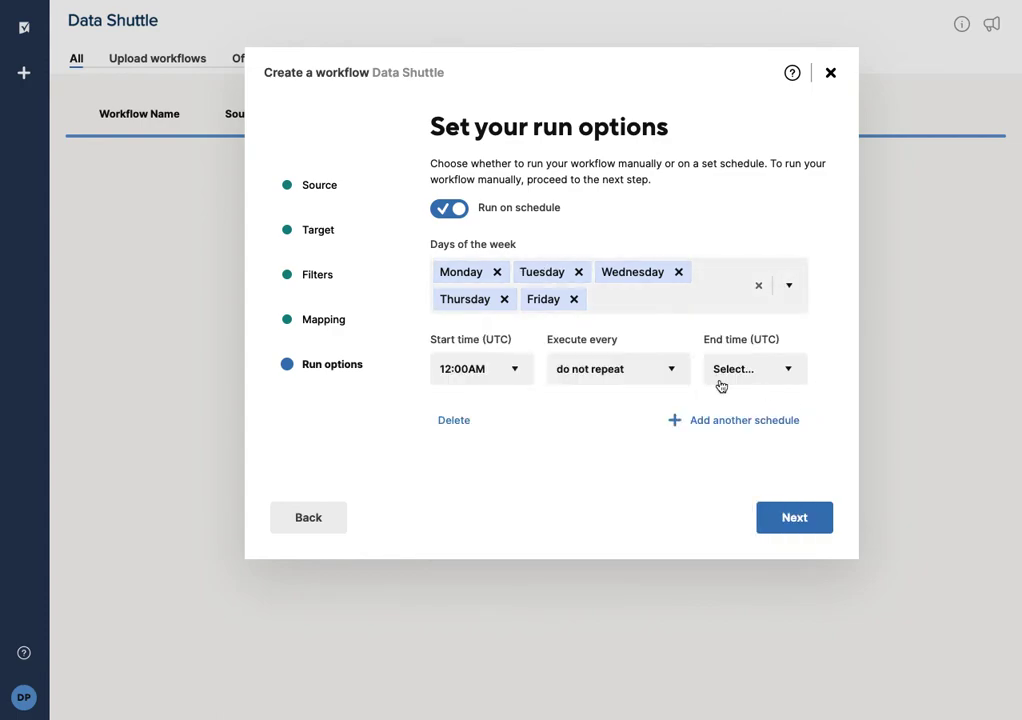
Set the schedule's start time to 11:00PM UTC and continue to the publishing stage
left_click(510, 376)
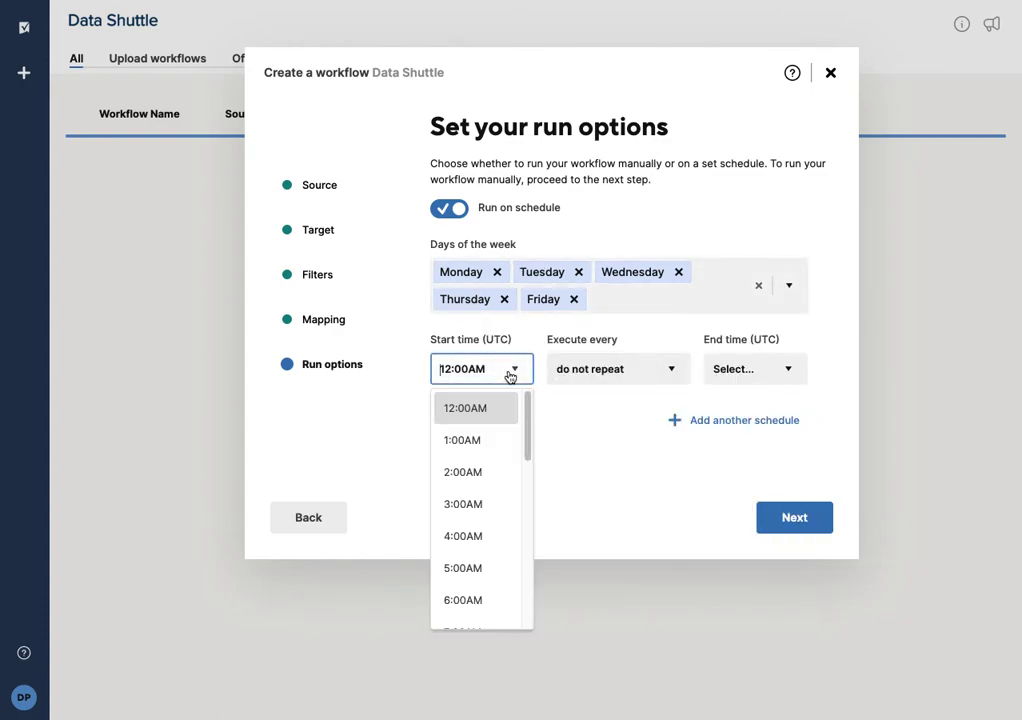
left_click(483, 441)
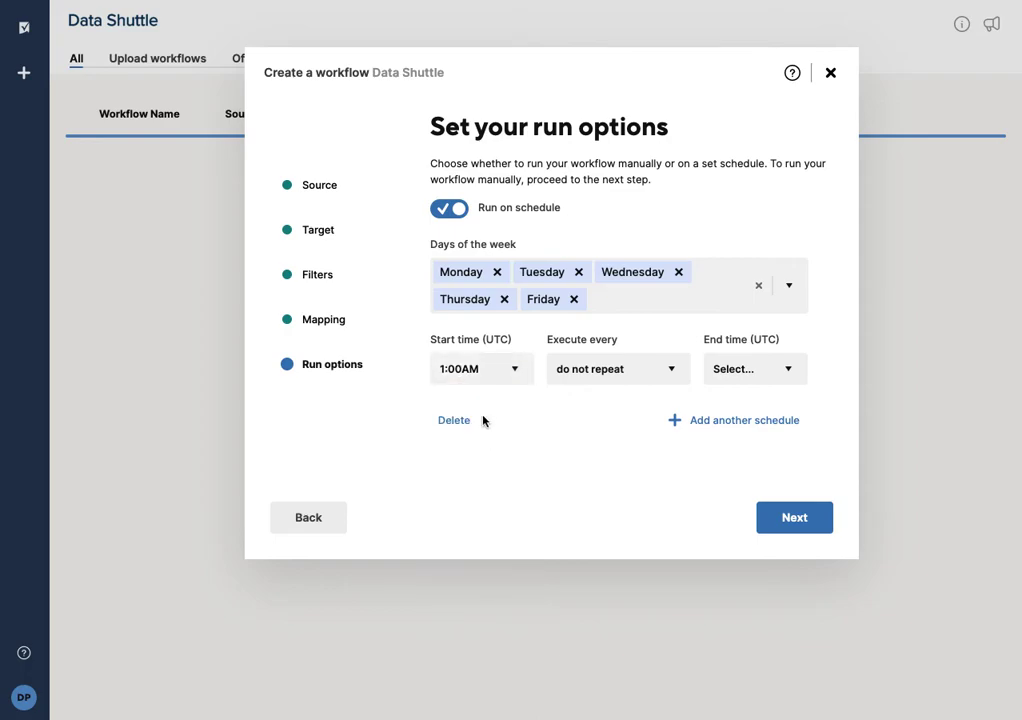
left_click(518, 369)
scroll(490, 509, "down", 10)
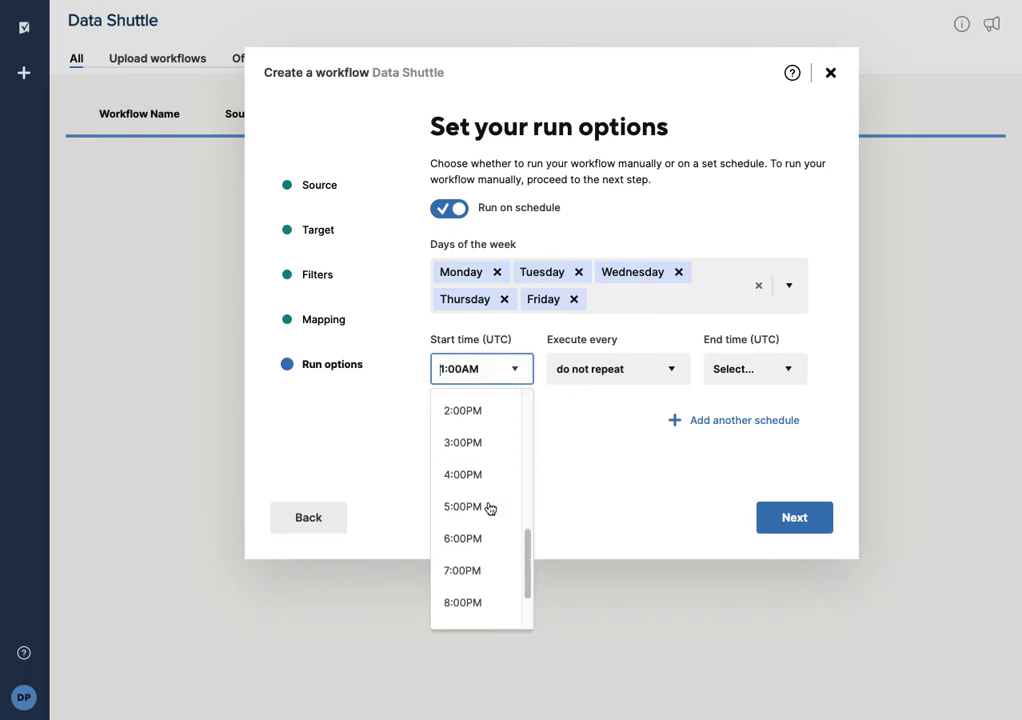
left_click(467, 611)
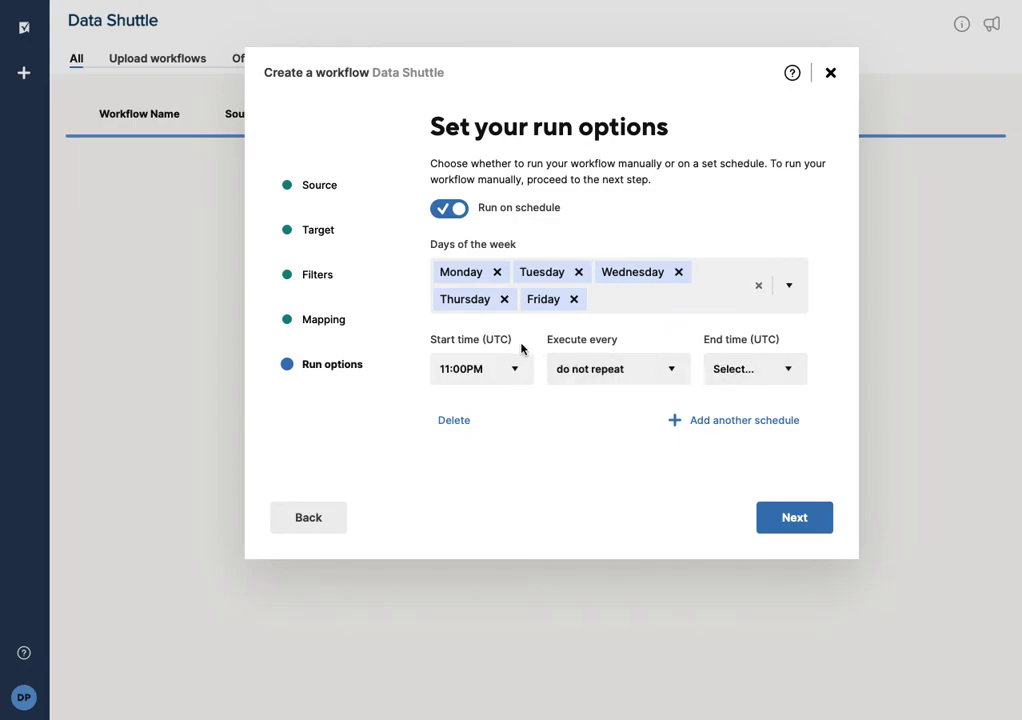
left_click_drag(511, 338, 478, 344)
left_click(519, 457)
left_click(798, 522)
Name the workflow "Demo download" and publish it
left_click(511, 236)
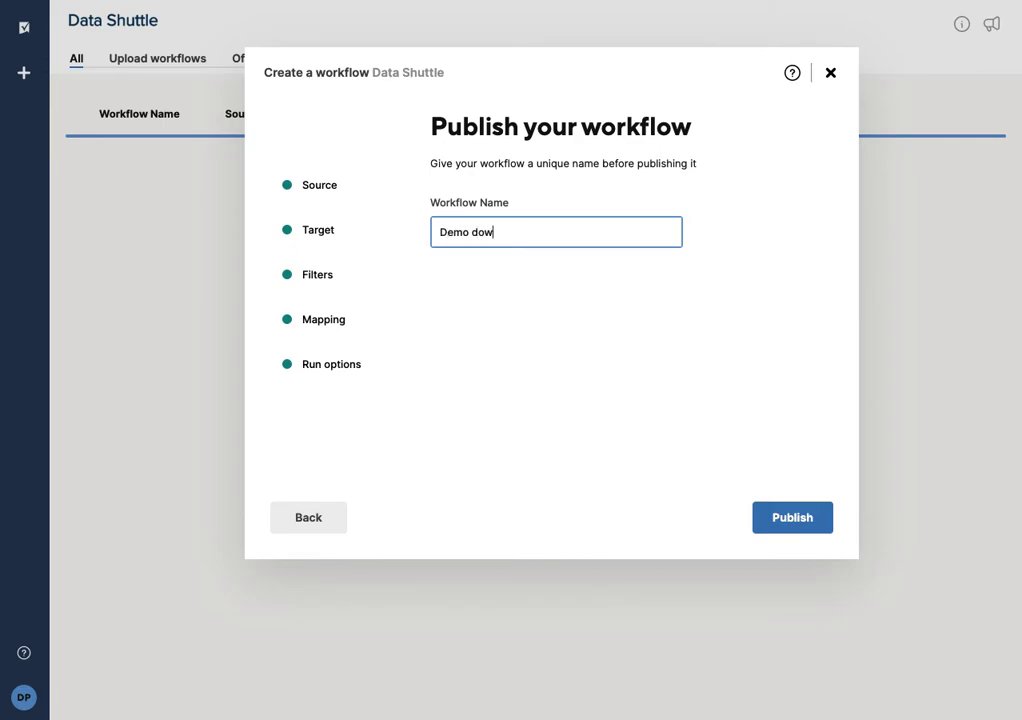
type("Demo download")
left_click(781, 528)
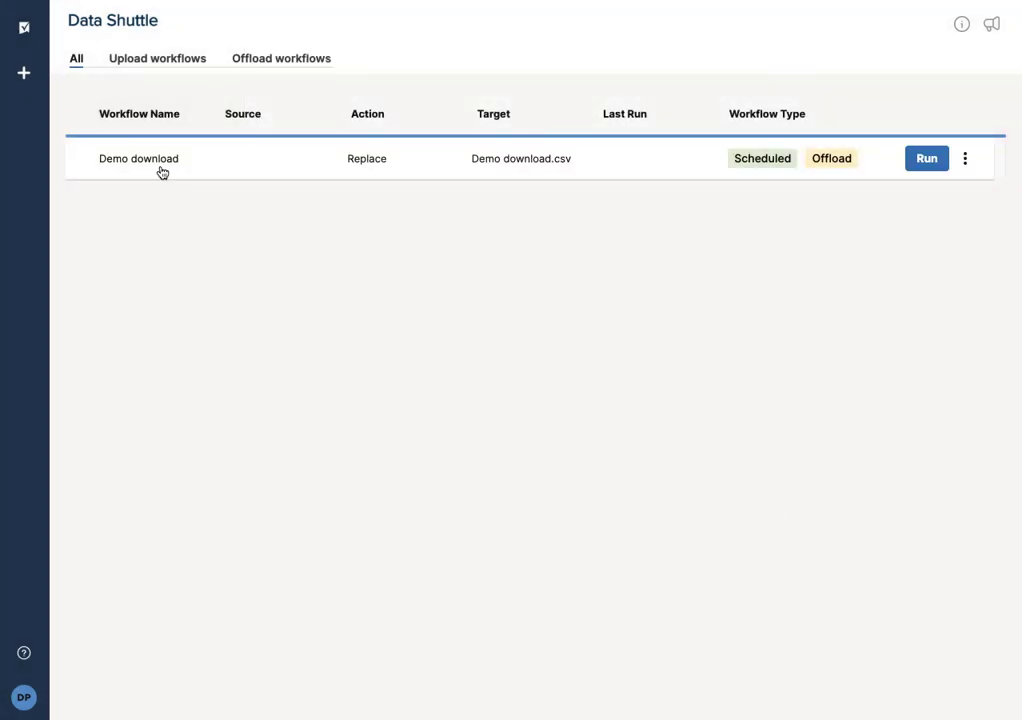
Check the Smartsheet folder in Google Drive, return to Data Shuttle, and run the Demo download workflow, refreshing its results
key("ctrl+Right")
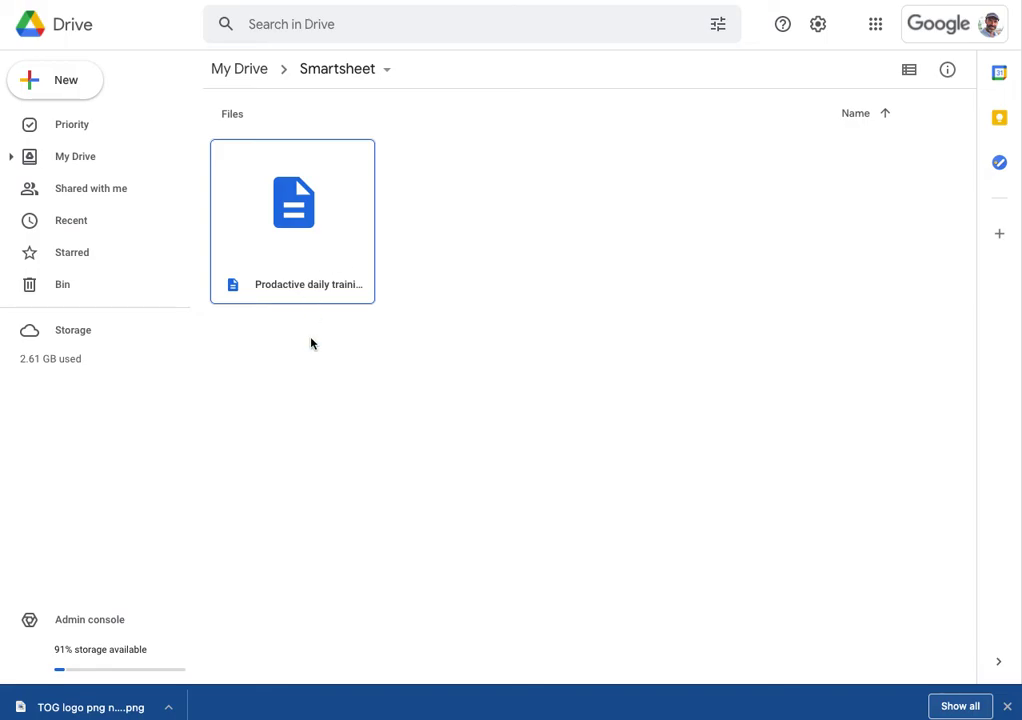
key("ctrl+Left")
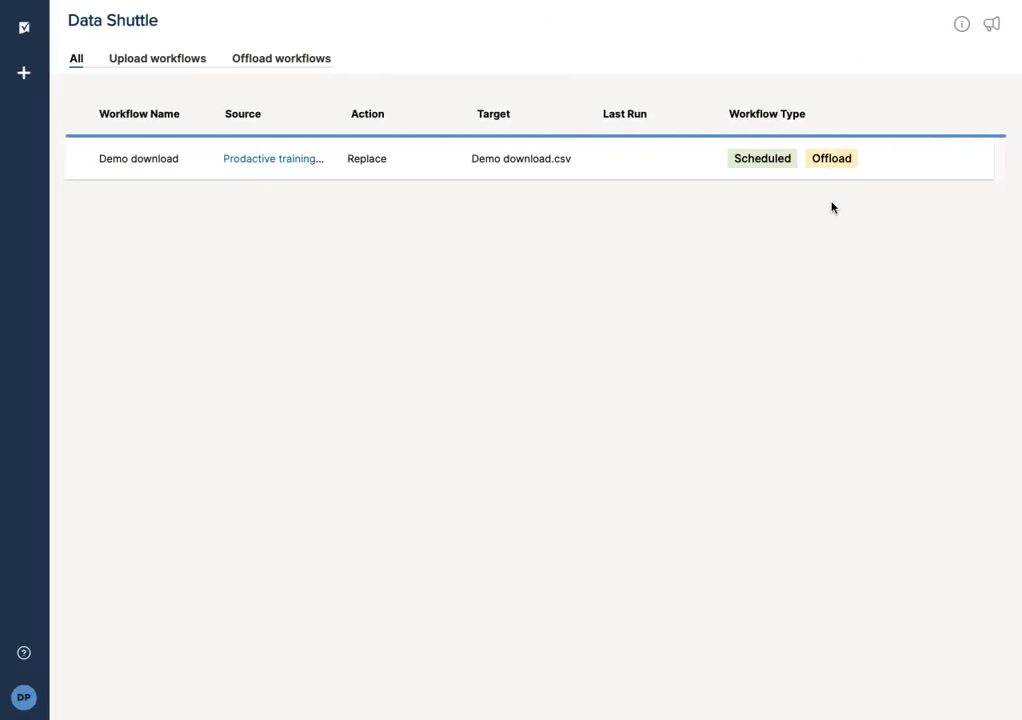
mouse_move(819, 178)
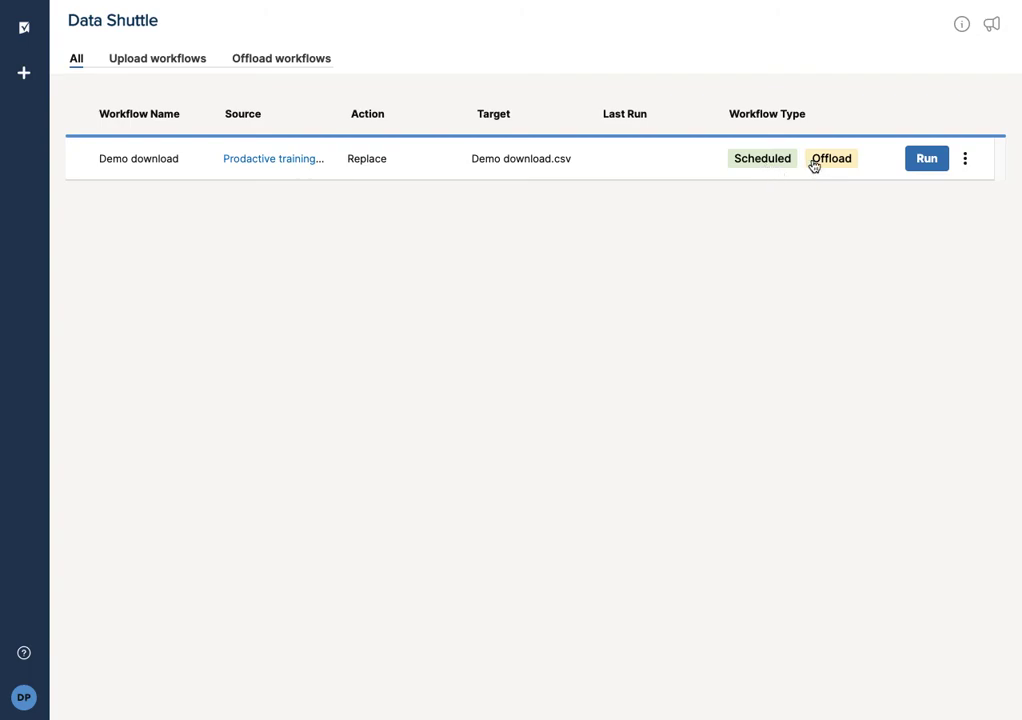
left_click(927, 160)
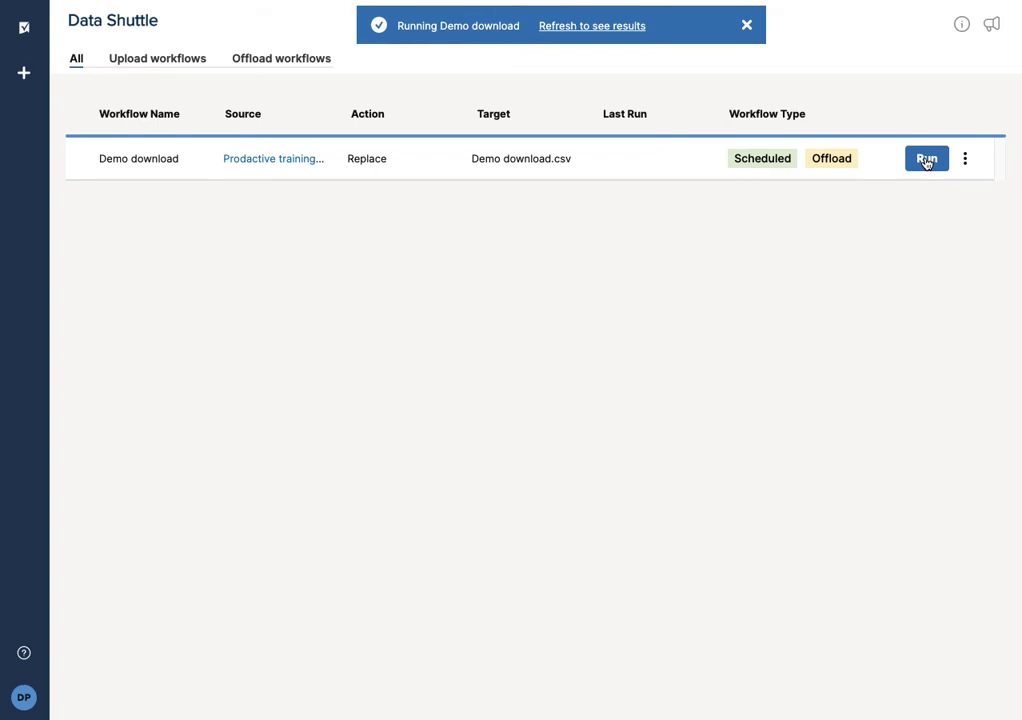
left_click(592, 27)
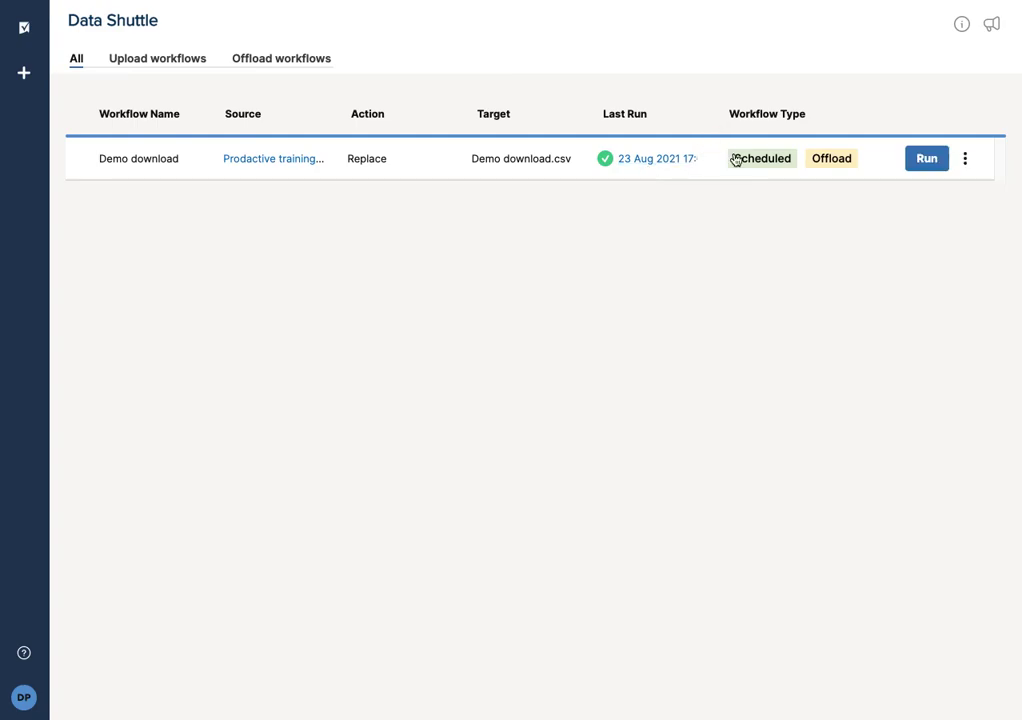
Examine the row statistics of the latest Demo download run and close the run details
left_click(689, 162)
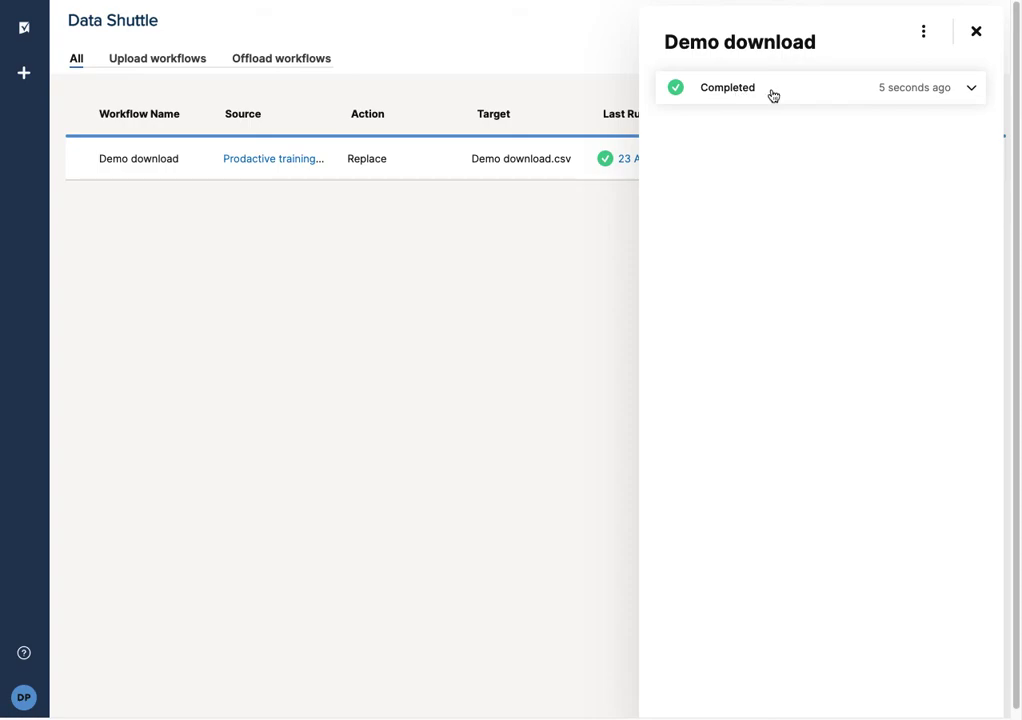
left_click(971, 91)
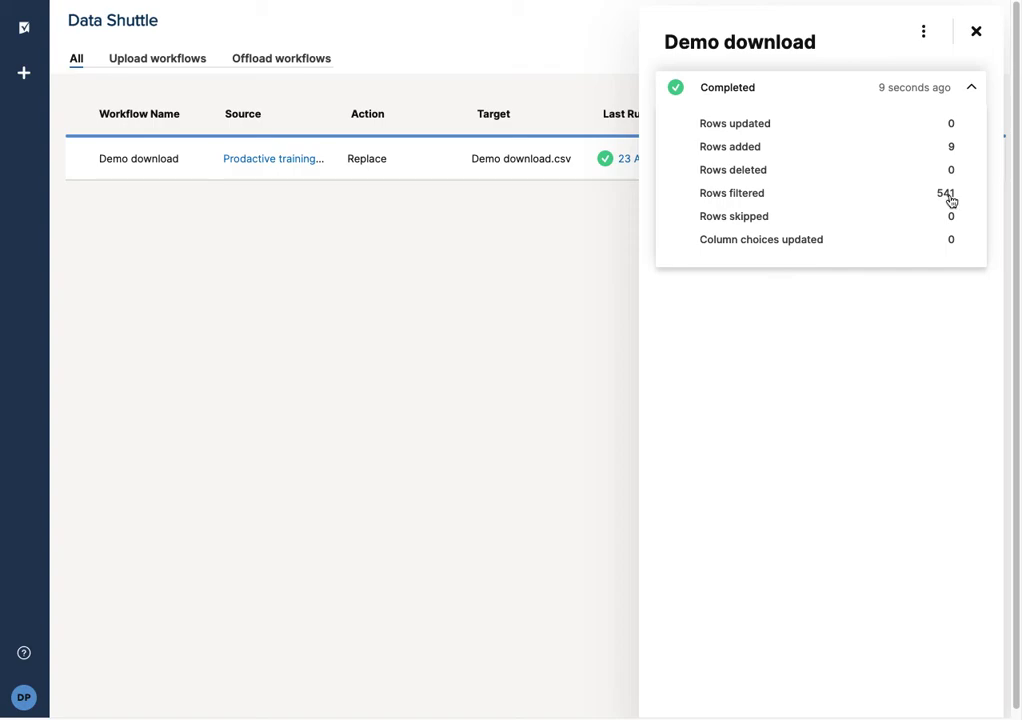
left_click(977, 35)
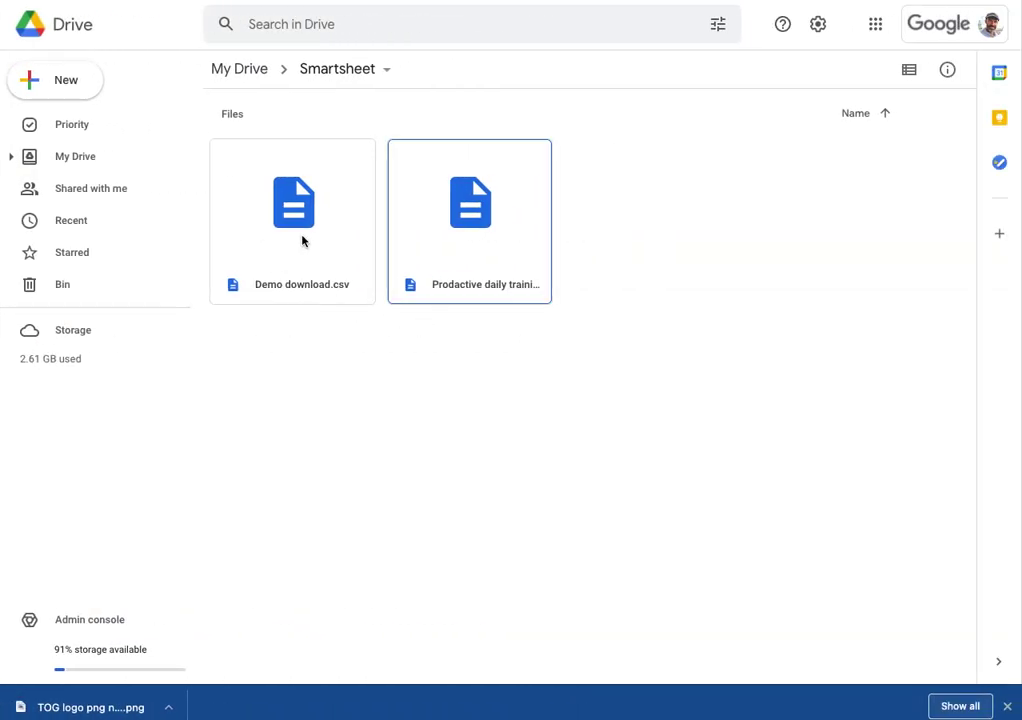
Switch to Google Drive, inspect the exported rows in Demo download.csv, and return to the Smartsheet folder
double_click(296, 226)
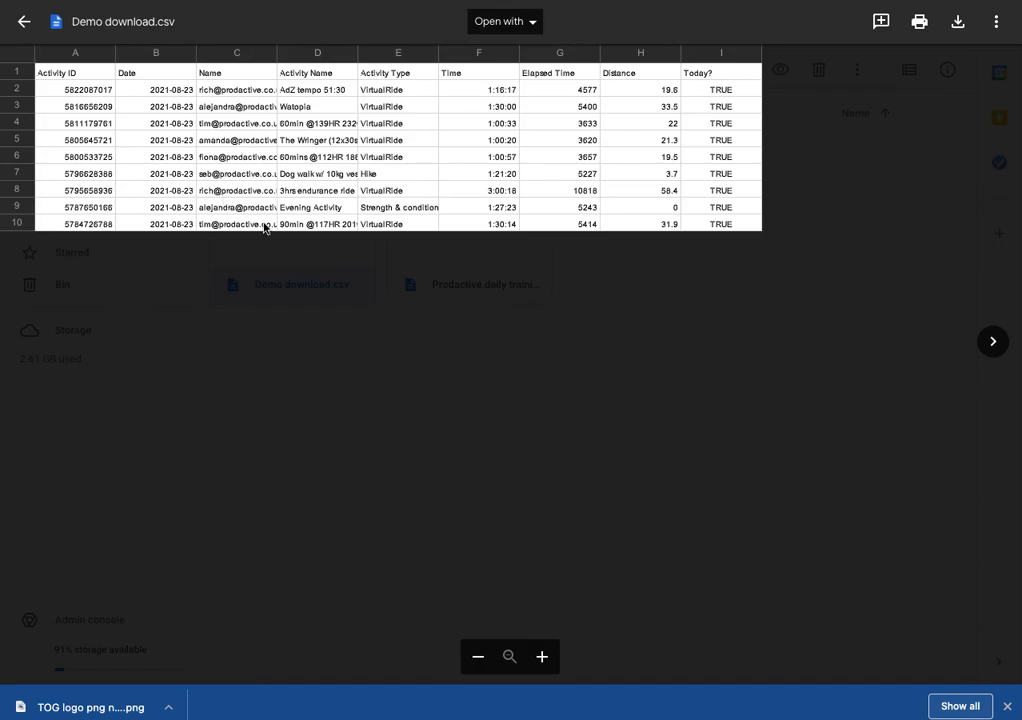
left_click(29, 25)
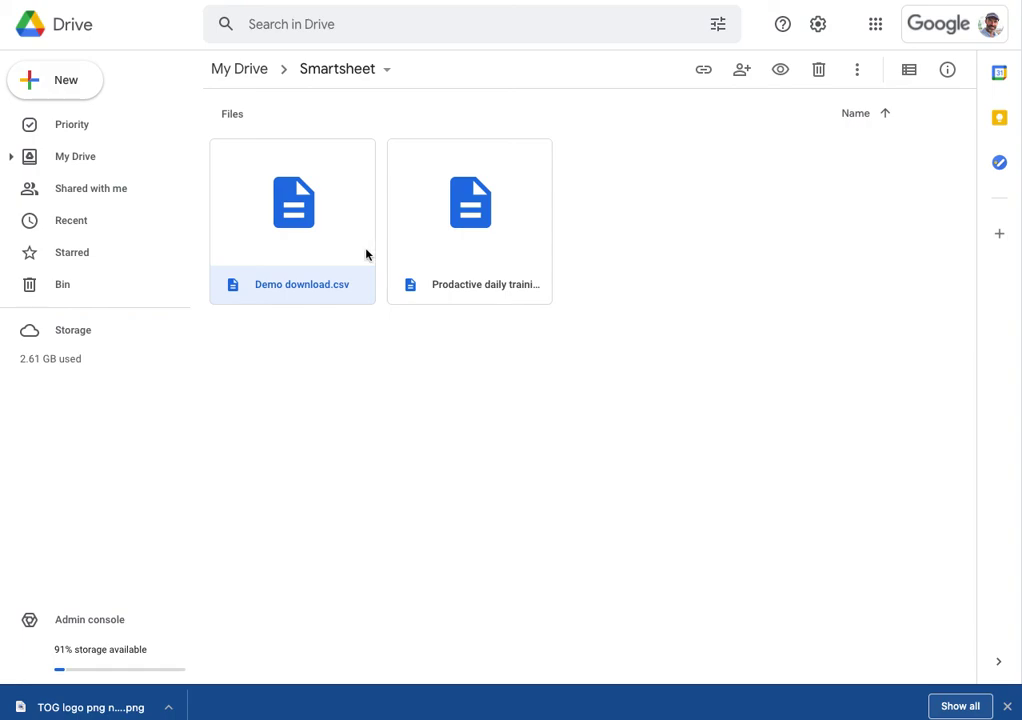